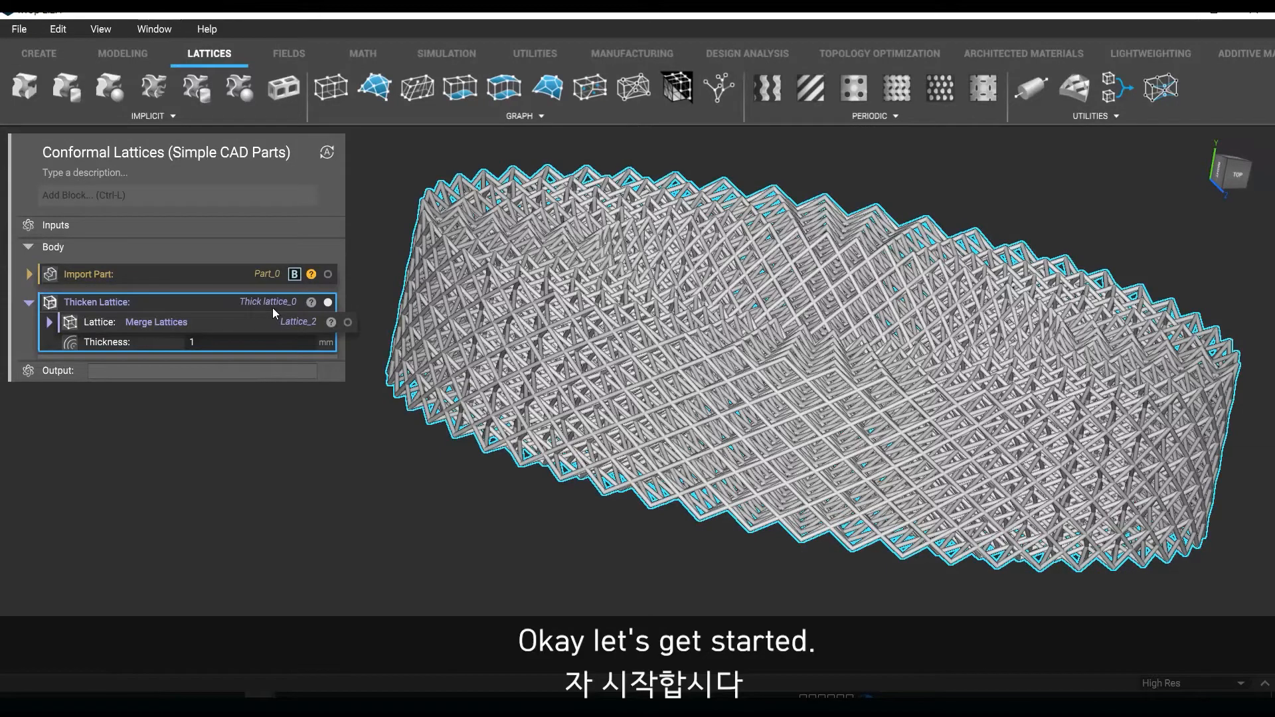
# Delete the Thicken Lattice block and create a CAD face list from the imported ring's outer and inner cylindrical faces
pyautogui.press('Delete')
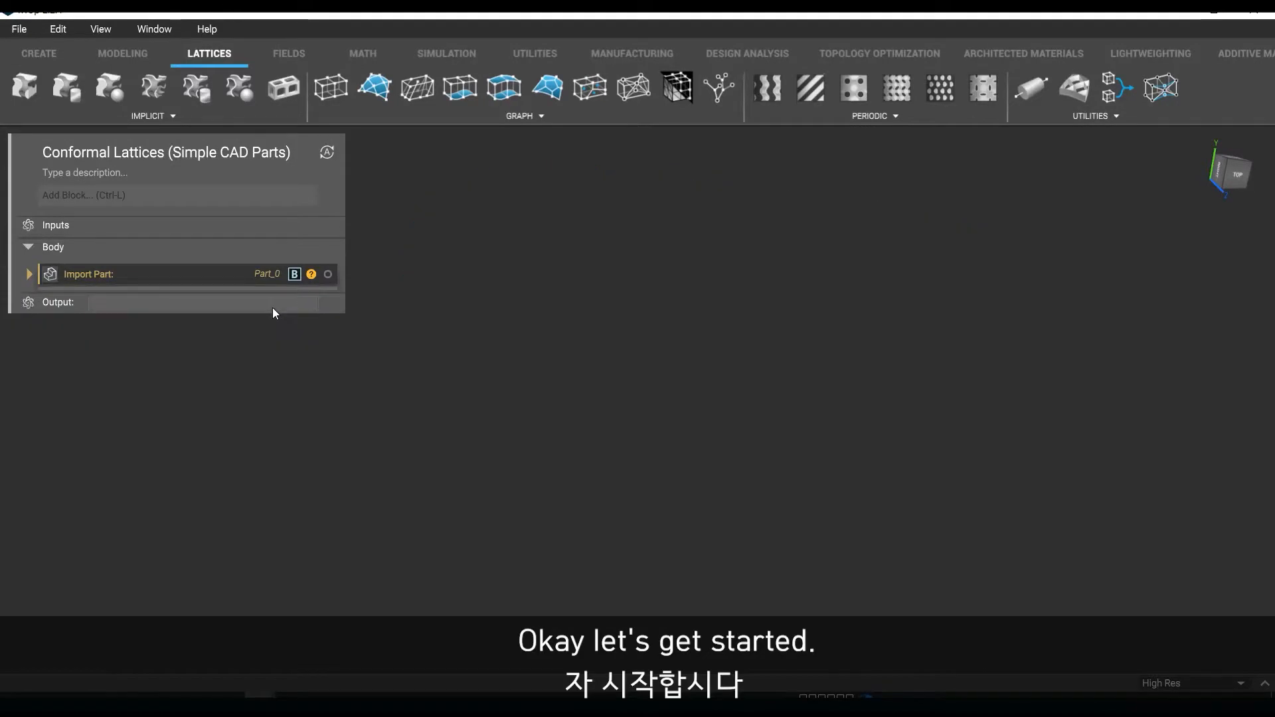
pyautogui.click(328, 277)
pyautogui.moveTo(439, 320); pyautogui.dragTo(358, 403, button='right')
pyautogui.click(504, 470)
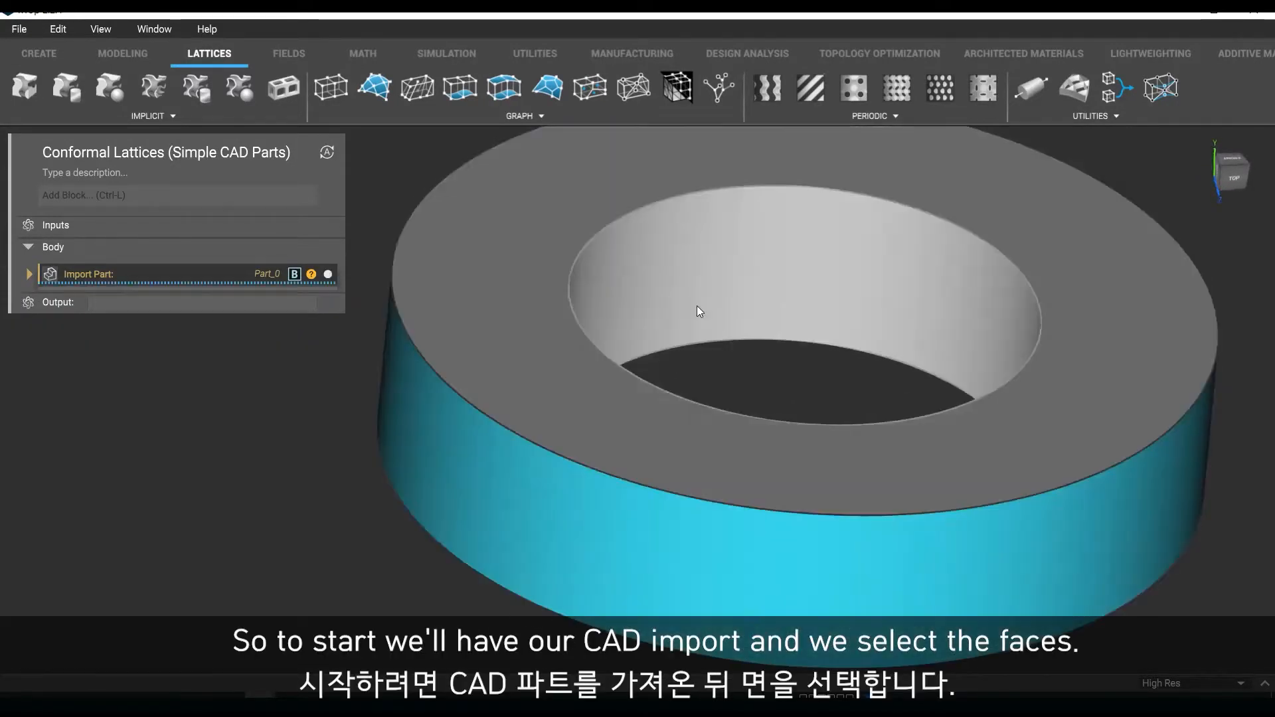
pyautogui.rightClick(698, 299)
pyautogui.click(749, 307)
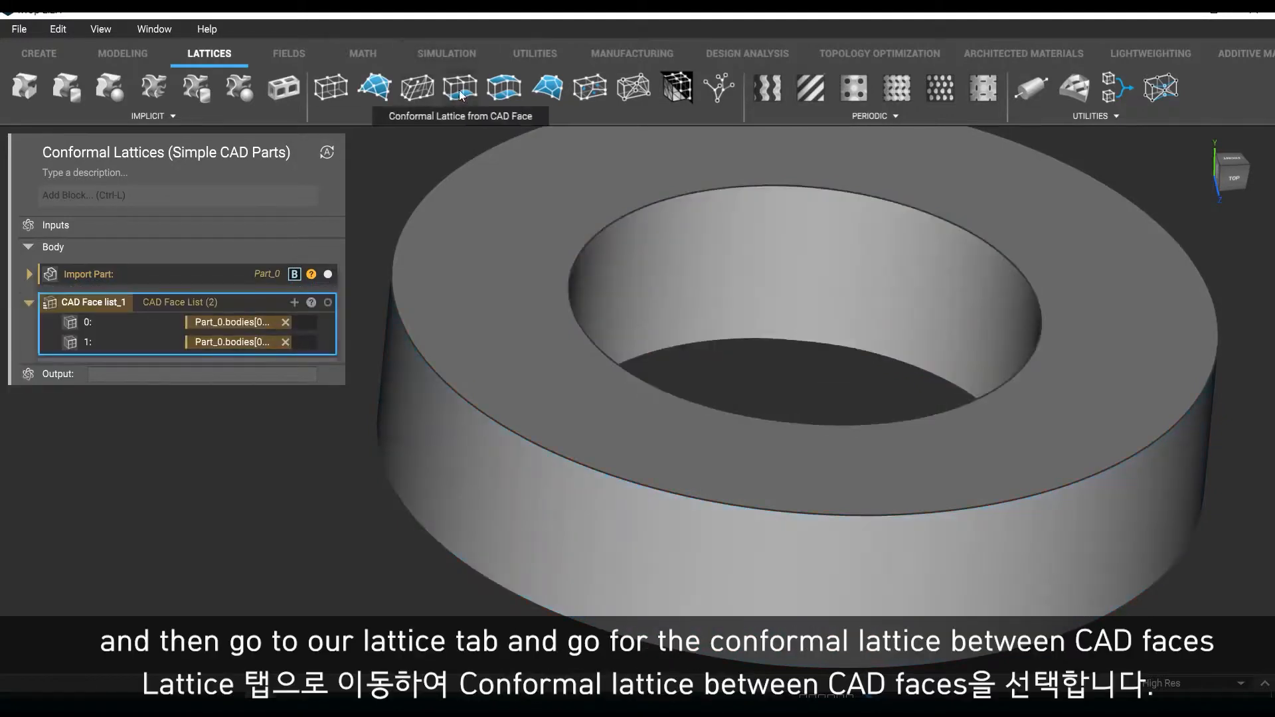
# Add a Conformal Lattice between CAD Faces block with a Reparameterize CAD Face block in both face parameterization inputs
pyautogui.click(499, 90)
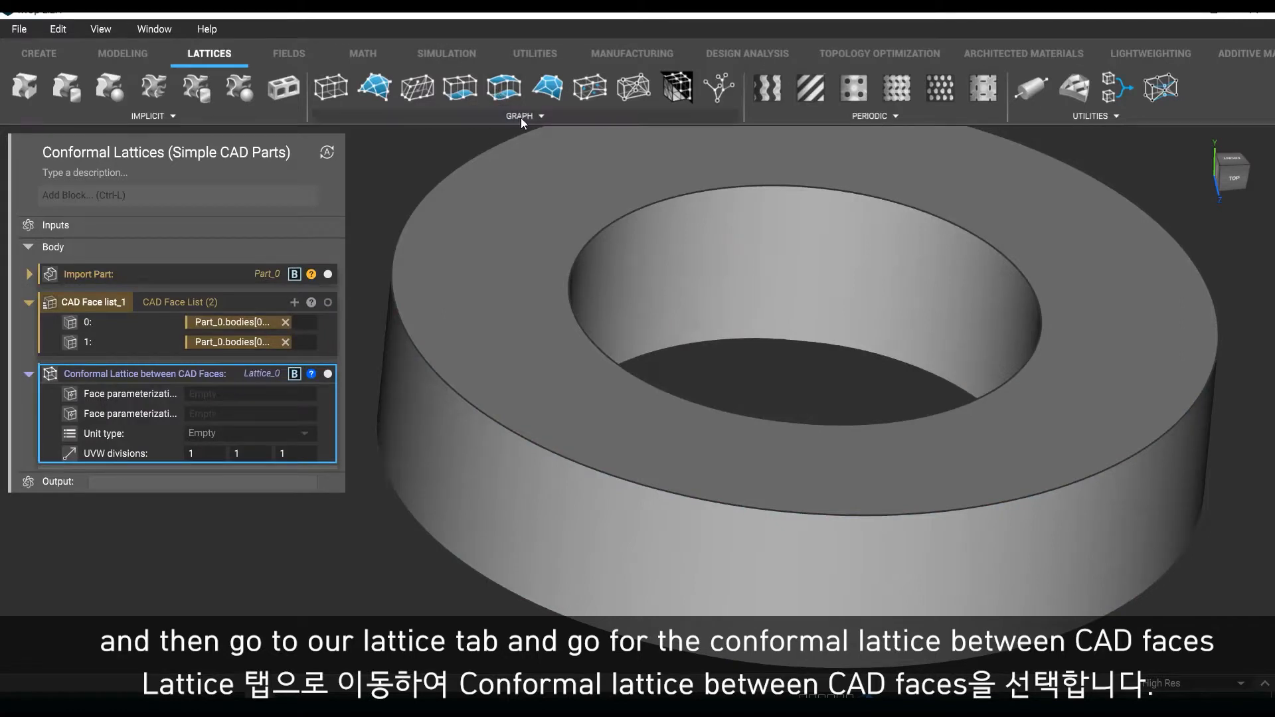
pyautogui.click(216, 393)
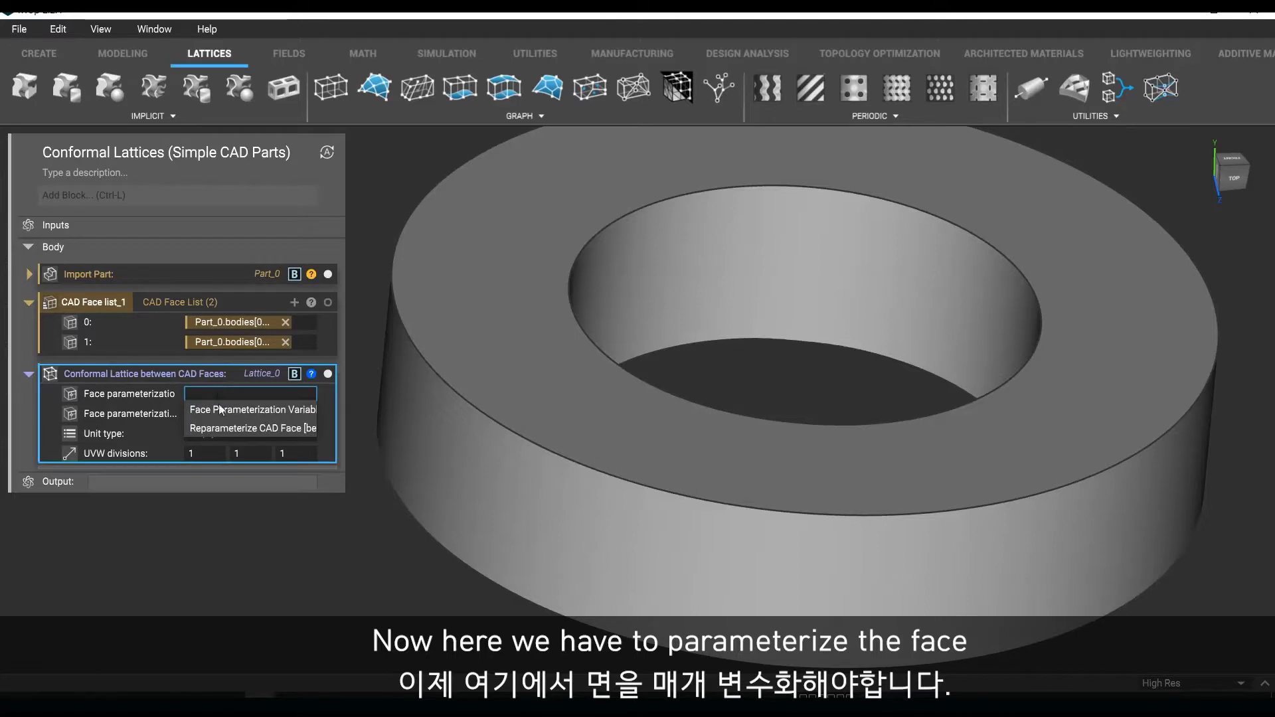
pyautogui.click(226, 429)
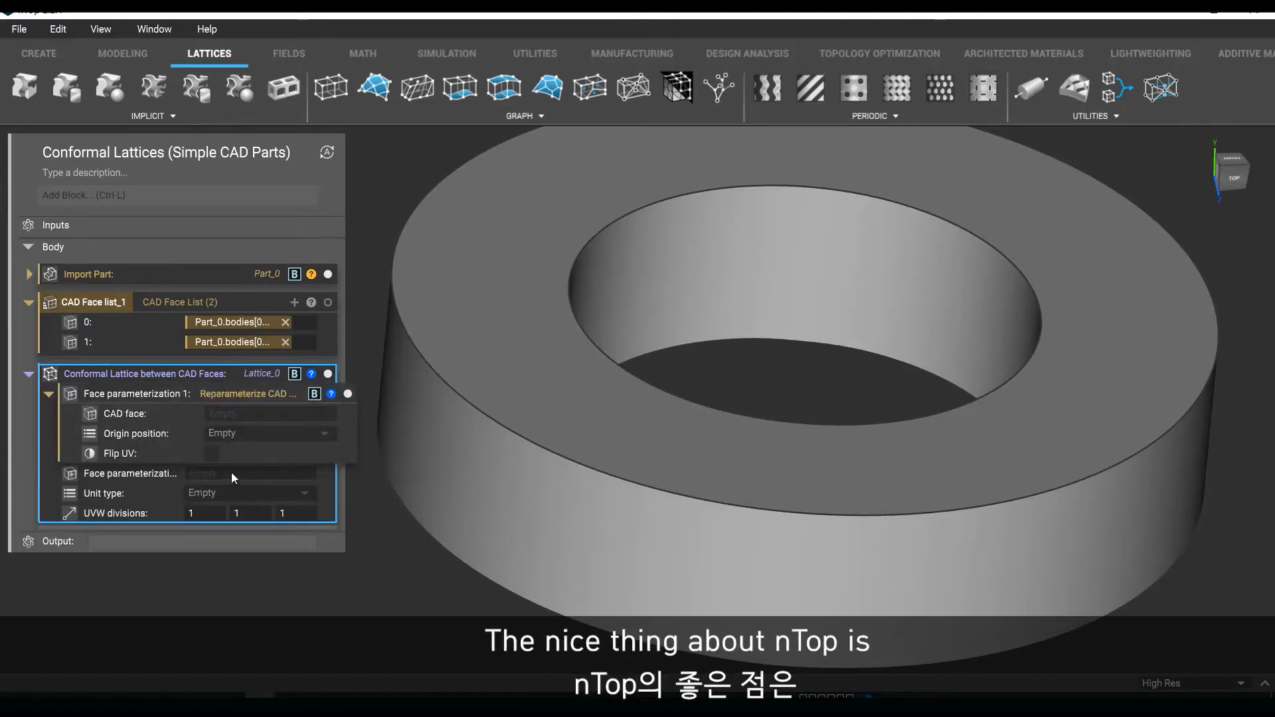
pyautogui.doubleClick(202, 476)
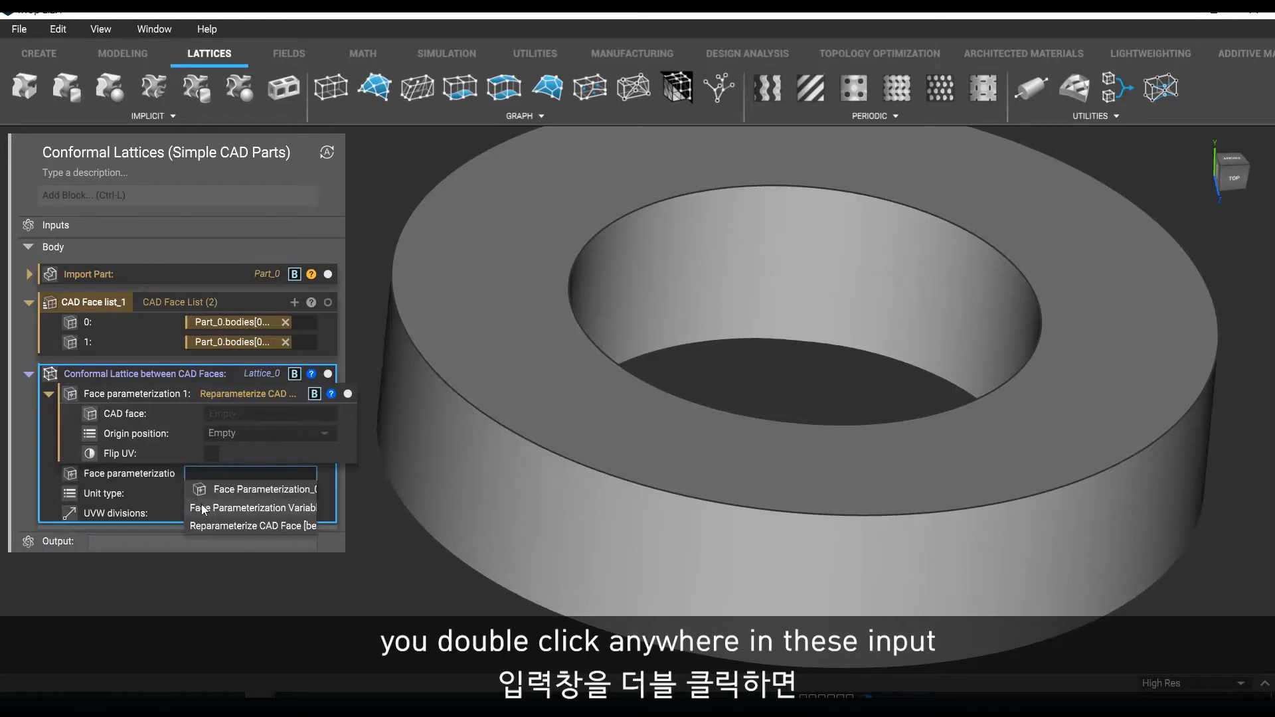
pyautogui.click(209, 528)
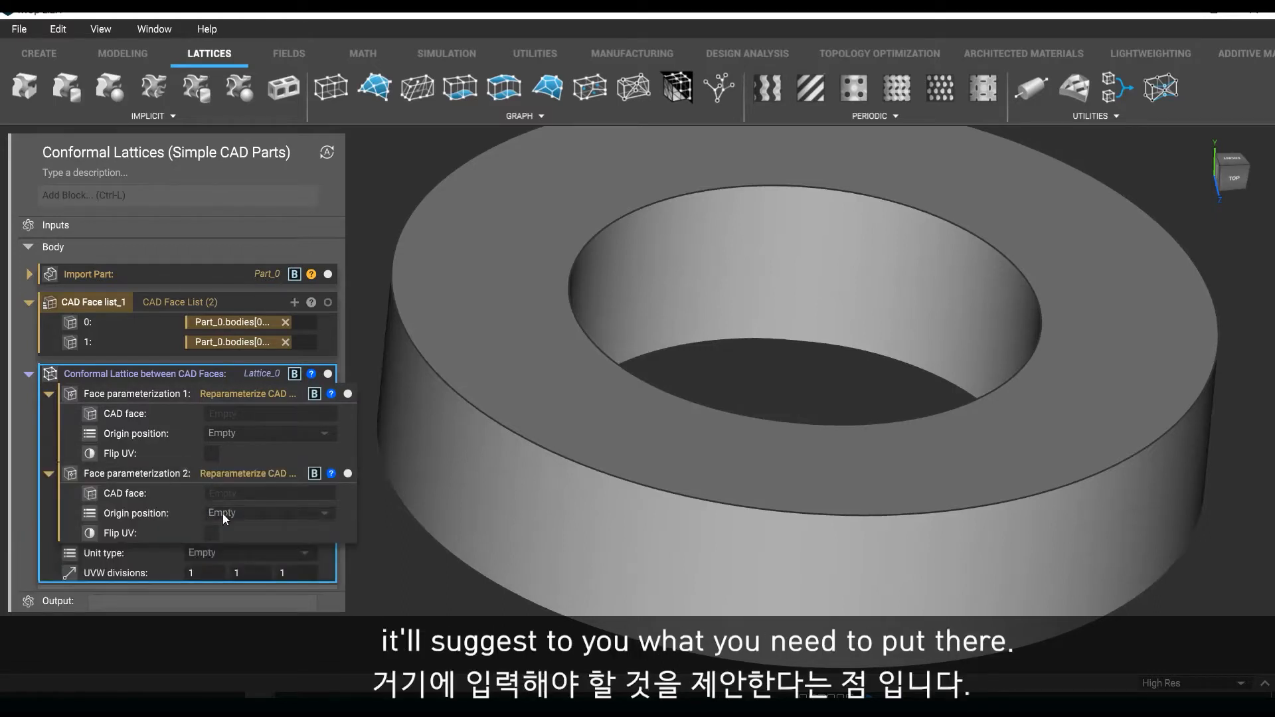
# Assign the ring's outer and inner faces to face parameterizations 1 and 2, both with origin position (0,0)
pyautogui.moveTo(219, 324); pyautogui.dragTo(251, 415)
pyautogui.moveTo(238, 341); pyautogui.dragTo(292, 492)
pyautogui.click(283, 432)
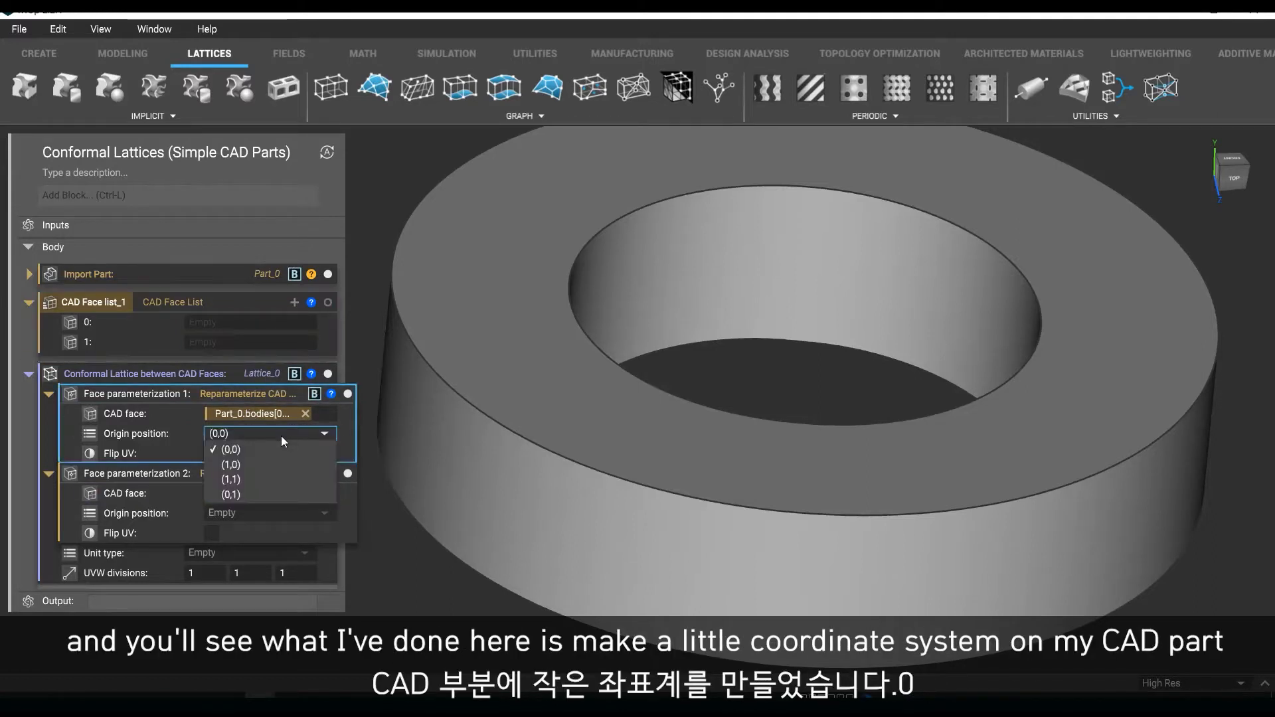
pyautogui.click(282, 449)
pyautogui.click(277, 512)
pyautogui.click(279, 529)
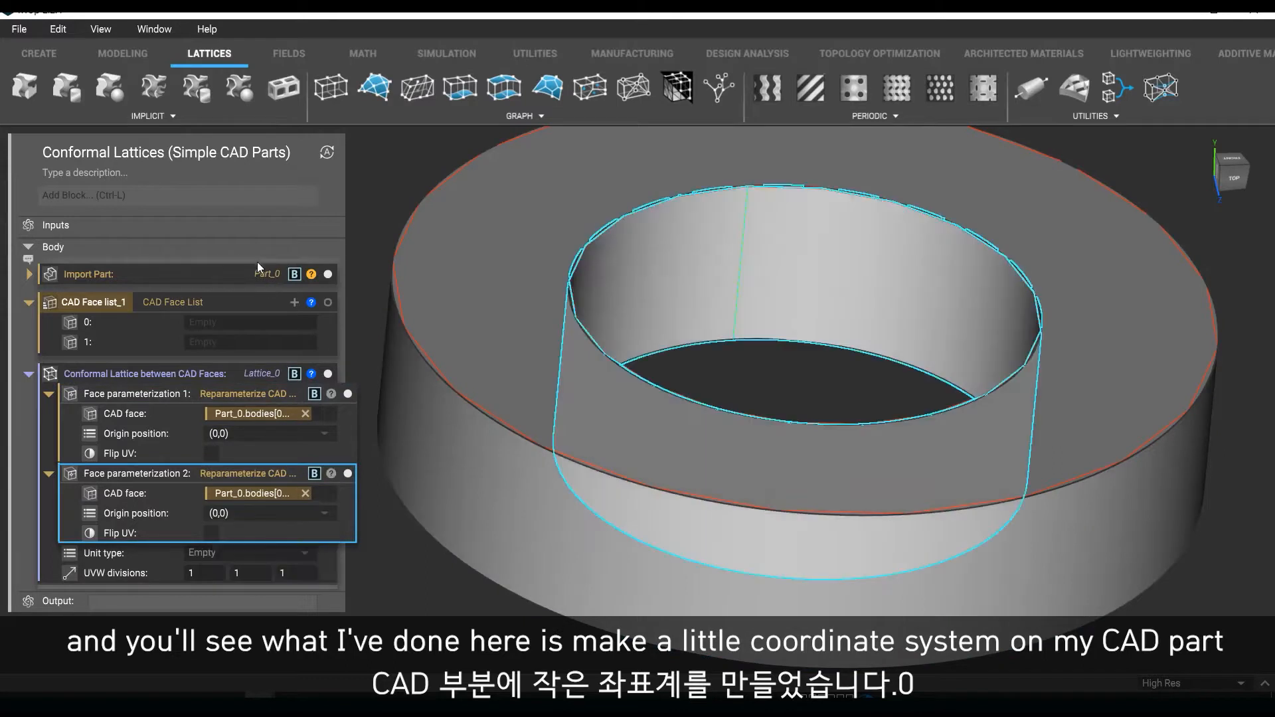
# Delete the emptied CAD face list and hide the imported part to show only the two parameterized faces
pyautogui.click(255, 298)
pyautogui.press('Delete')
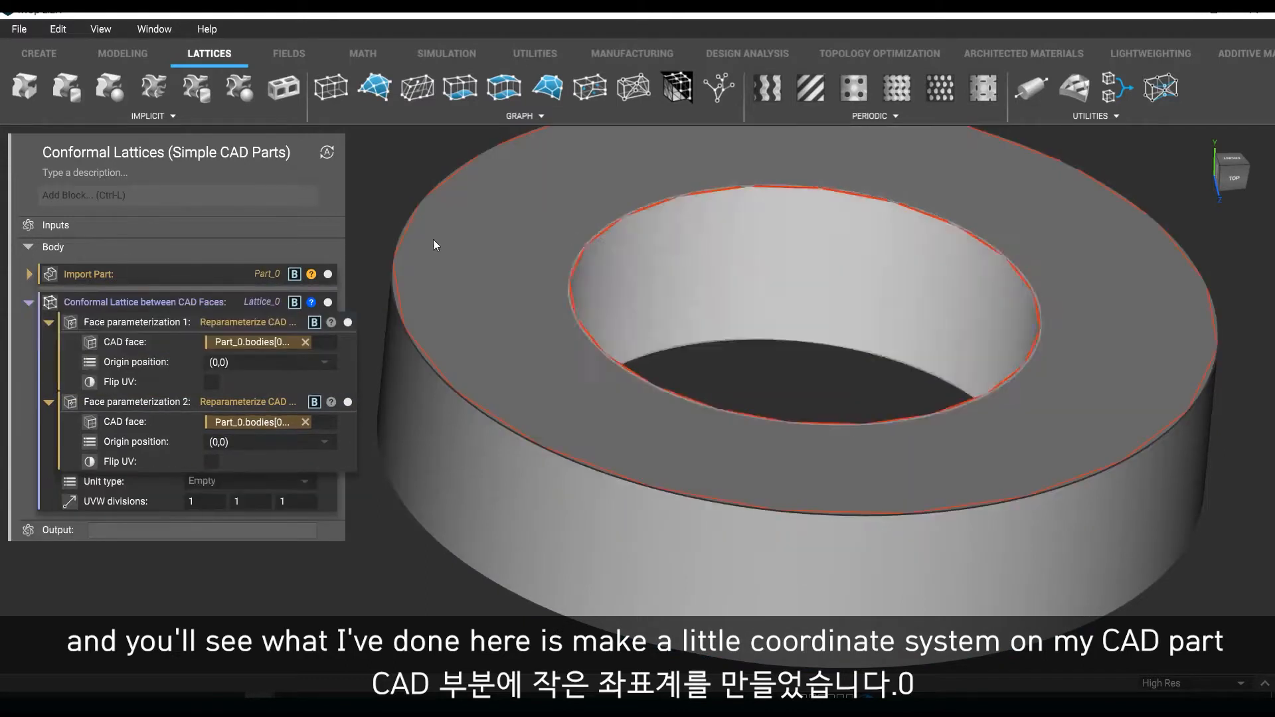
pyautogui.click(328, 275)
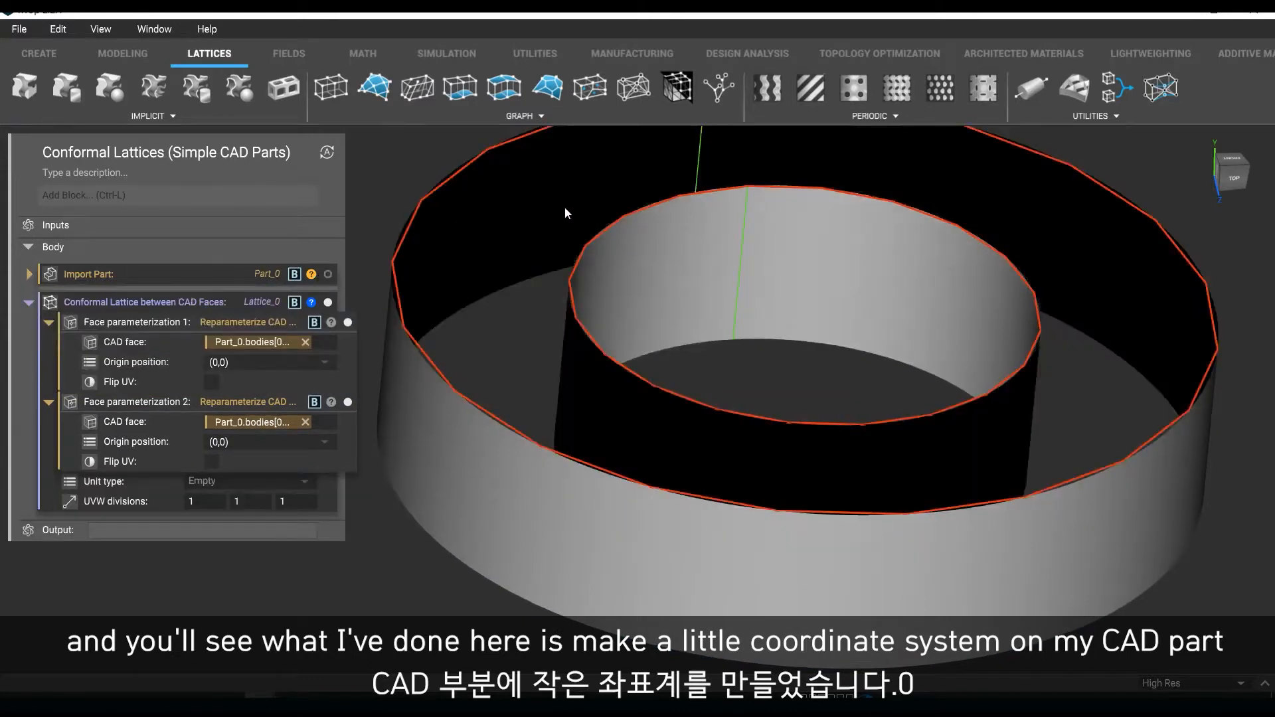
pyautogui.moveTo(565, 208); pyautogui.dragTo(694, 172, button='right')
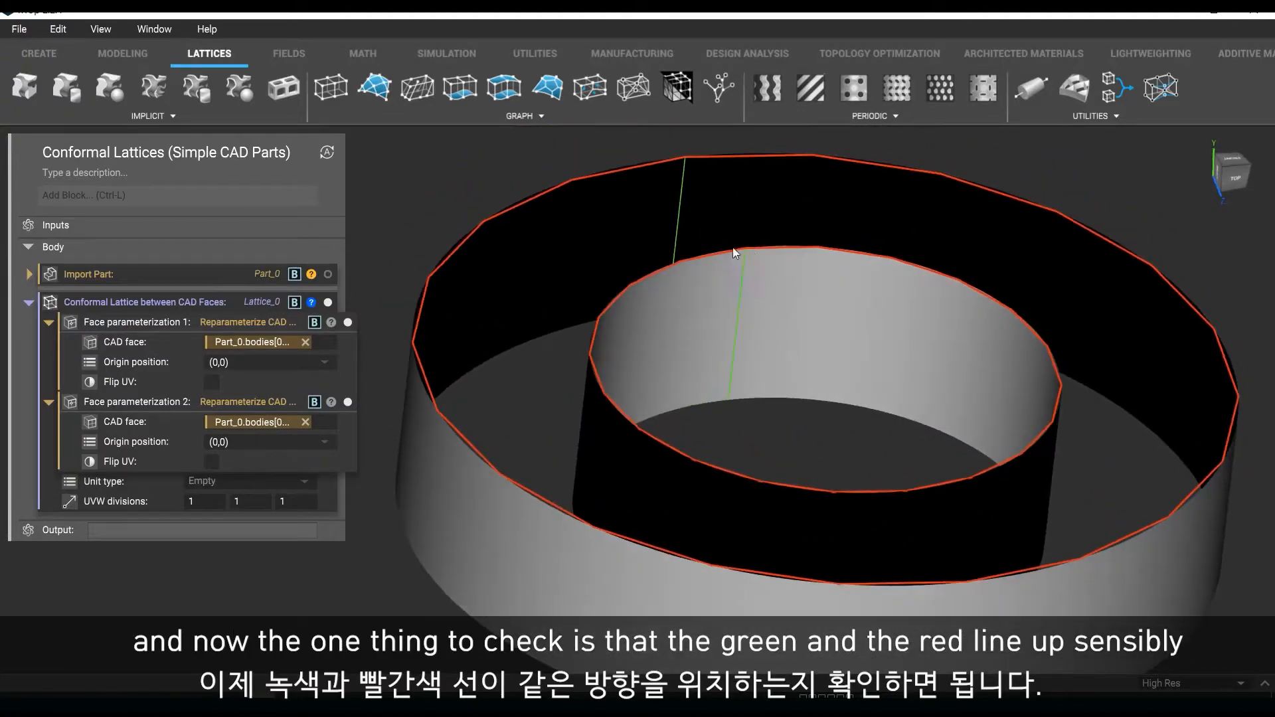
# Try origin position (1,0) for the inner face's parameterization, and restore it to (0,0)
pyautogui.click(238, 444)
pyautogui.click(245, 469)
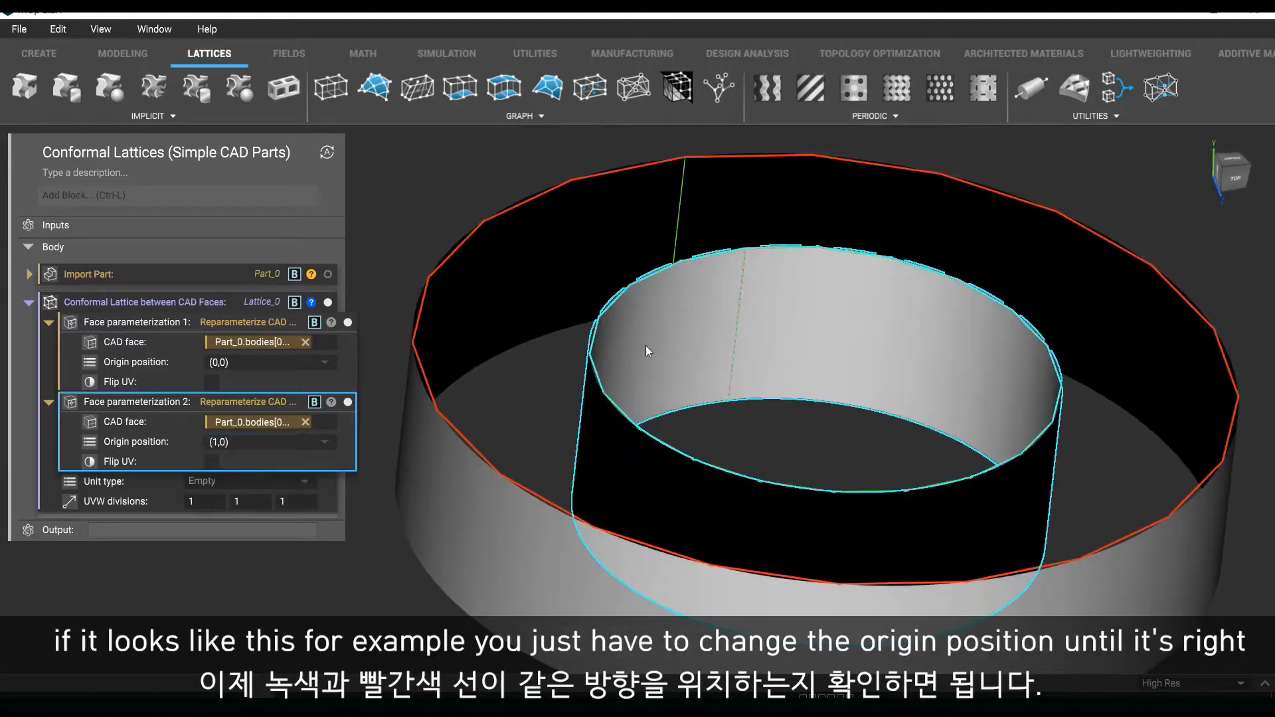
pyautogui.click(238, 442)
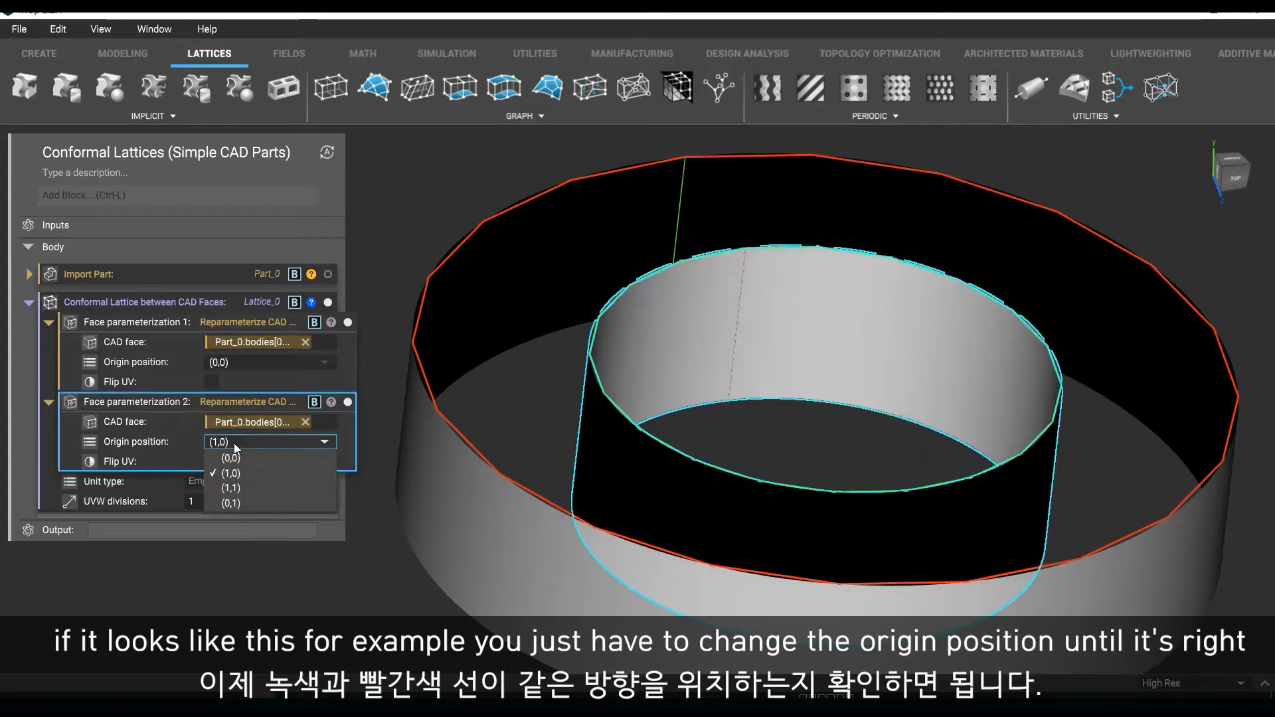
pyautogui.click(232, 457)
pyautogui.click(469, 412)
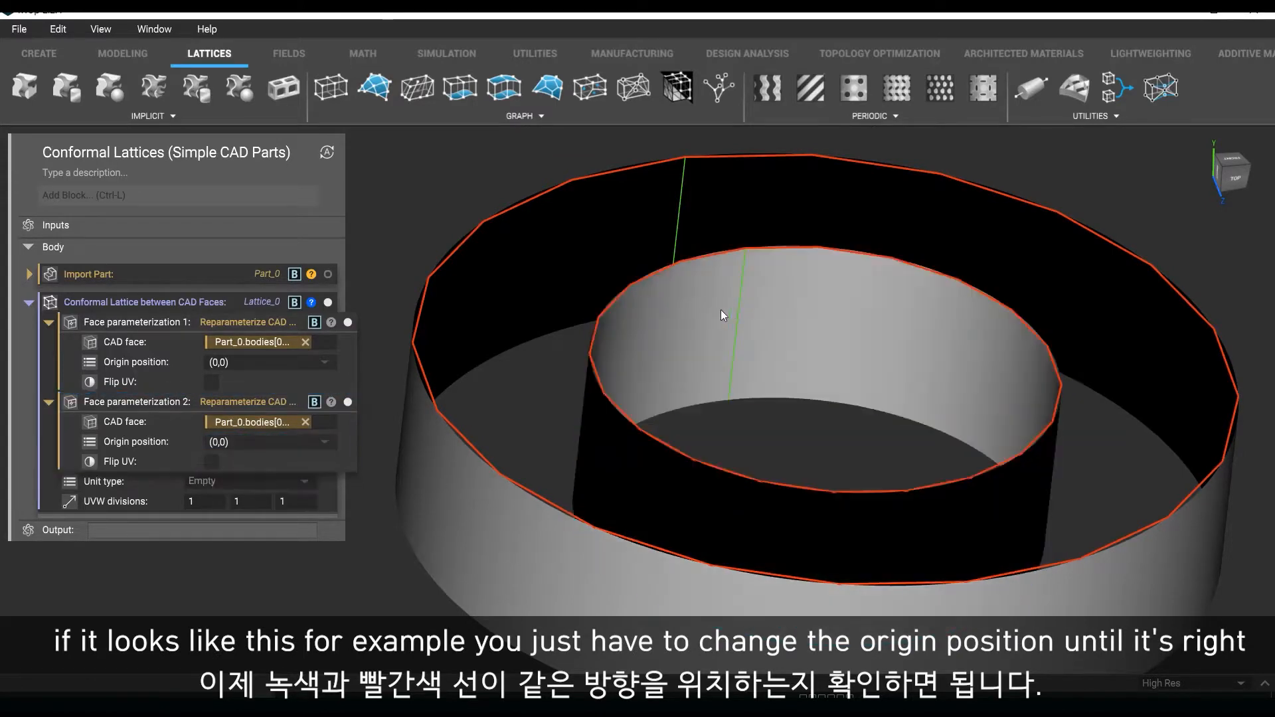
pyautogui.moveTo(672, 365); pyautogui.dragTo(686, 340, button='right')
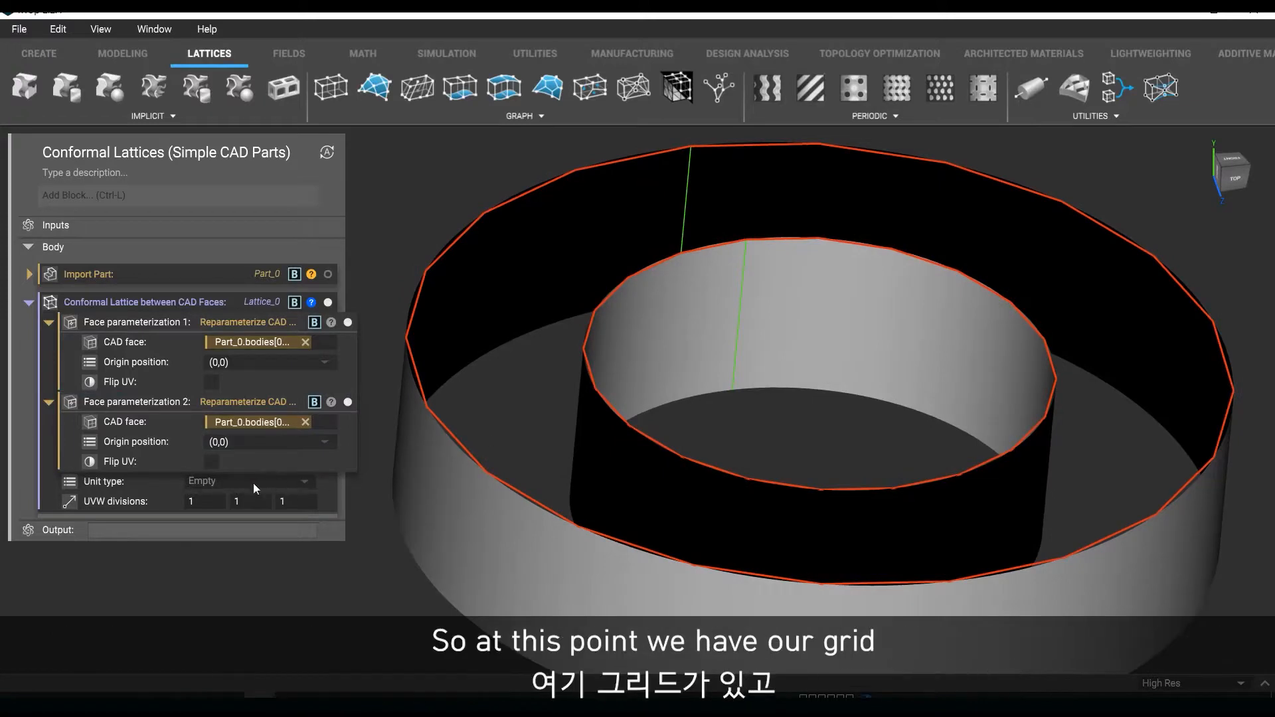
# Set the unit type of the conformal lattice between the CAD faces to Body centered cubic
pyautogui.click(178, 304)
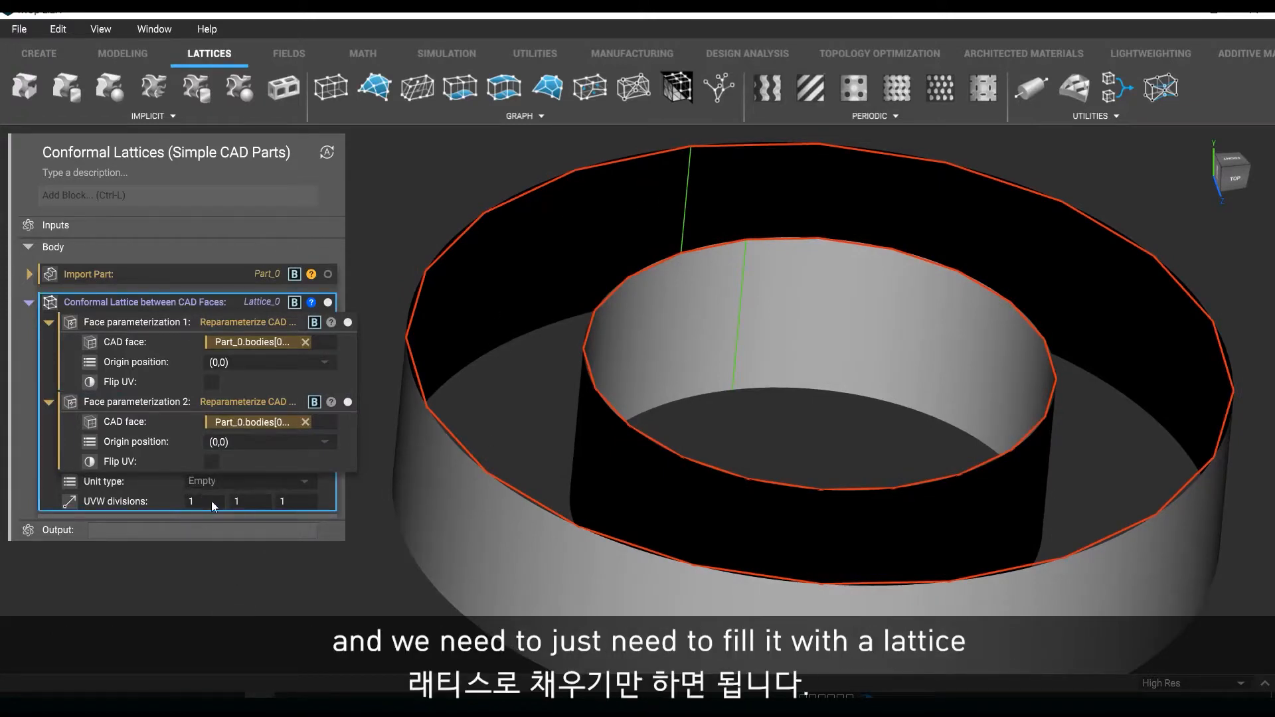
pyautogui.click(209, 483)
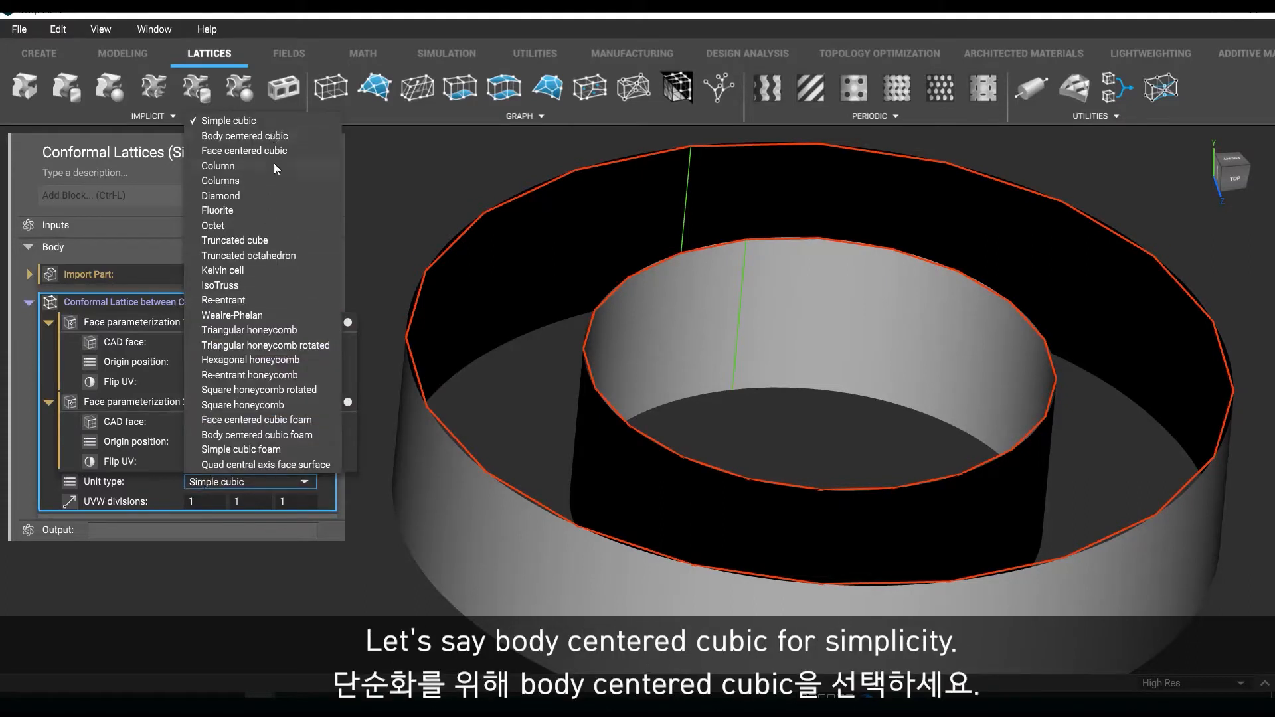
pyautogui.click(273, 136)
# Set the lattice's UVW divisions to 50 around the ring, 5 along its height and 5 between the faces
pyautogui.click(219, 499)
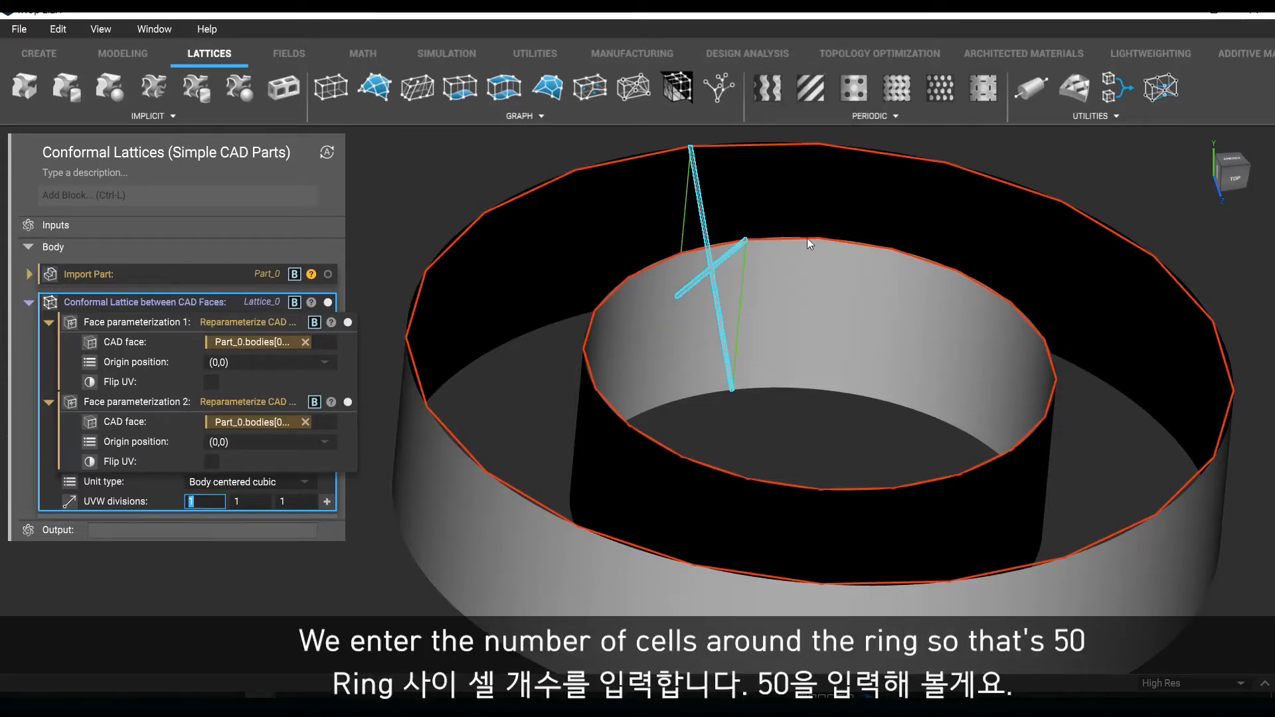
pyautogui.write('50')
pyautogui.press('Tab')
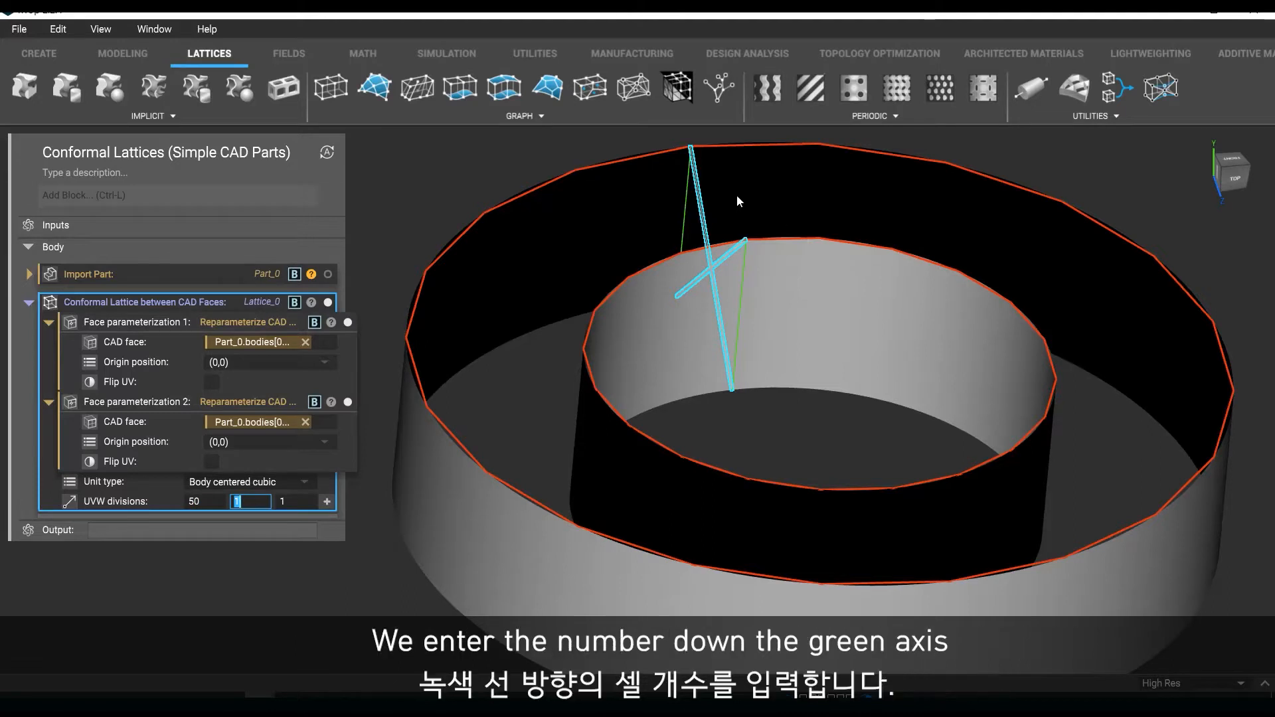
pyautogui.moveTo(689, 154); pyautogui.dragTo(557, 282, button='right')
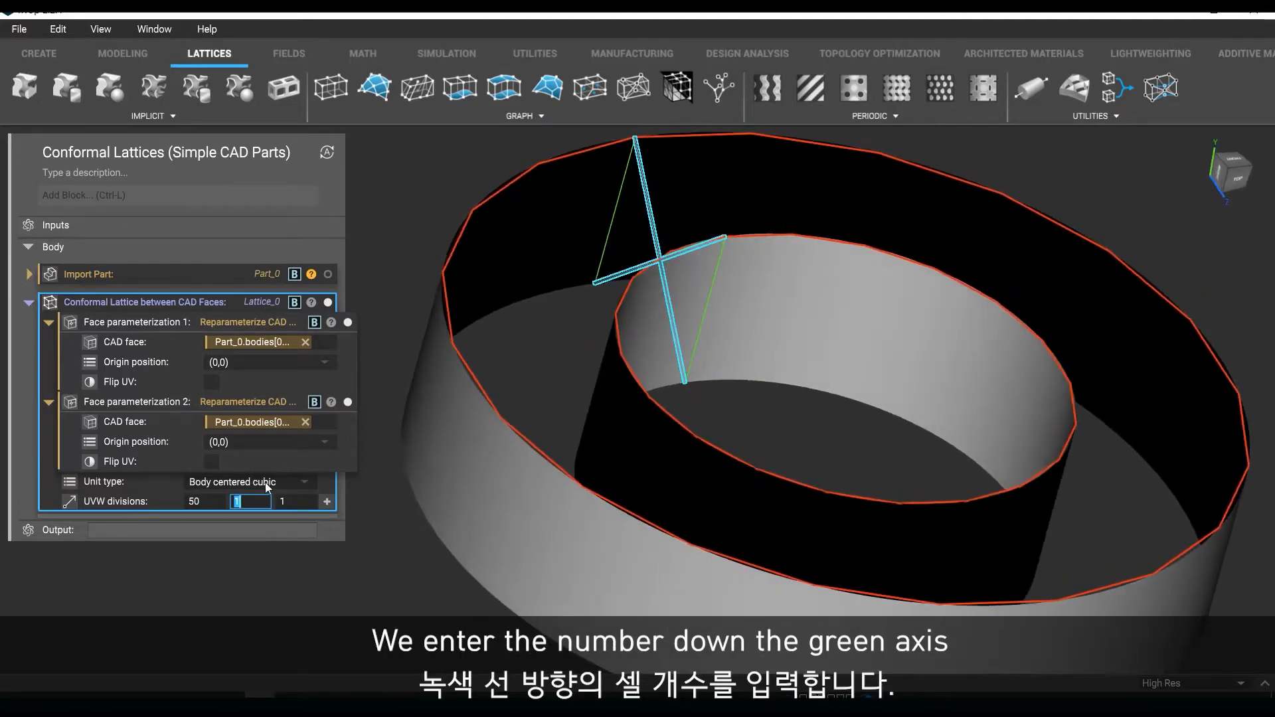
pyautogui.write('5')
pyautogui.press('Tab')
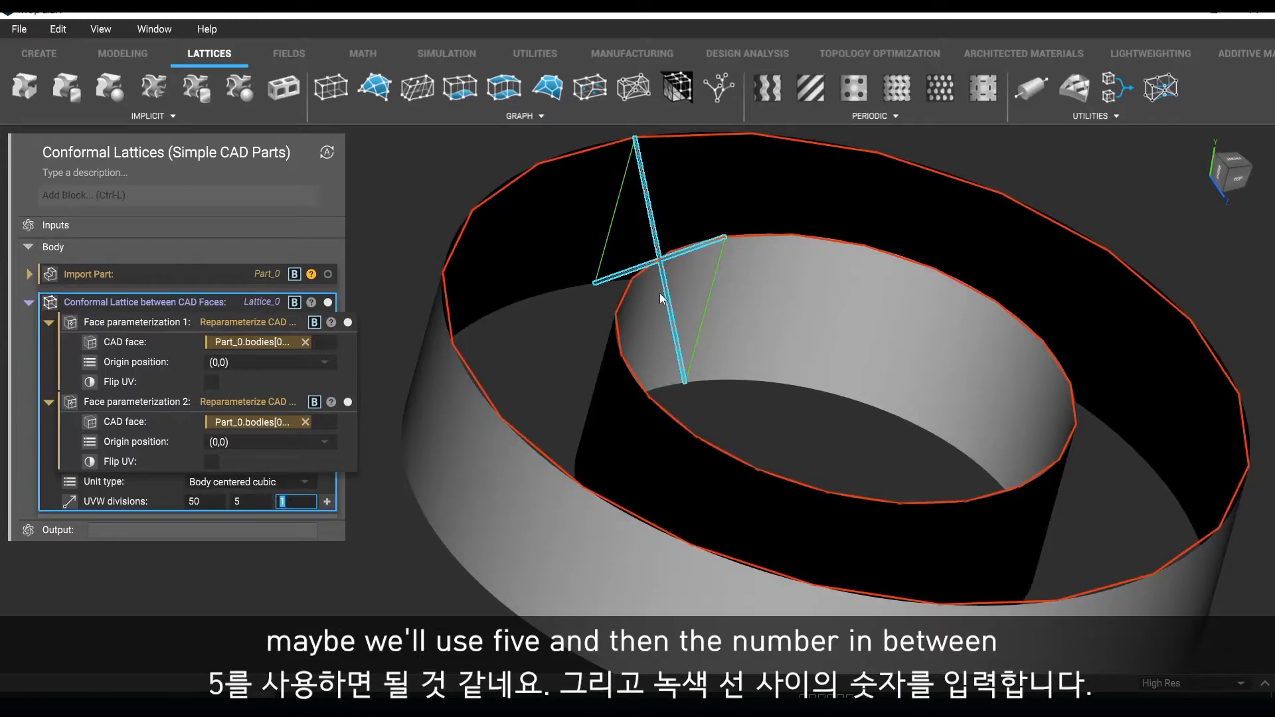
pyautogui.press('Return')
pyautogui.click(791, 425)
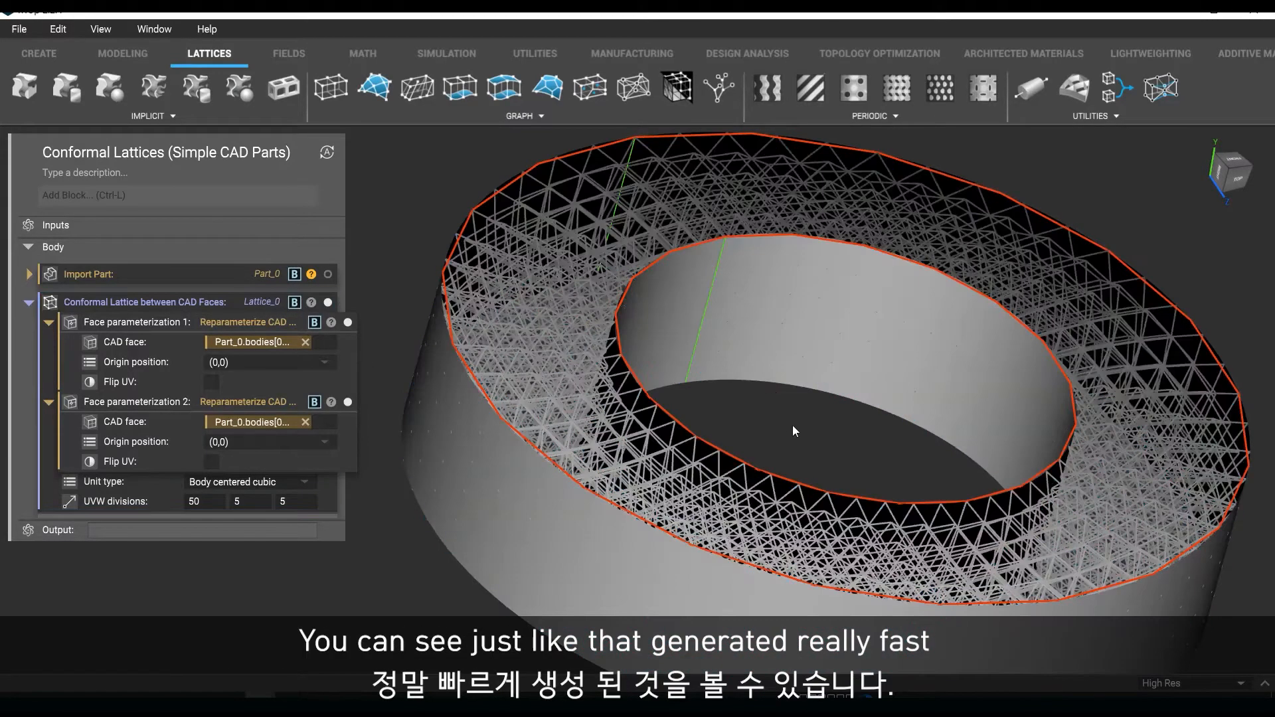
# Isolate the conformal lattice so it is displayed without the parameterized faces
pyautogui.moveTo(791, 425); pyautogui.dragTo(783, 453, button='right')
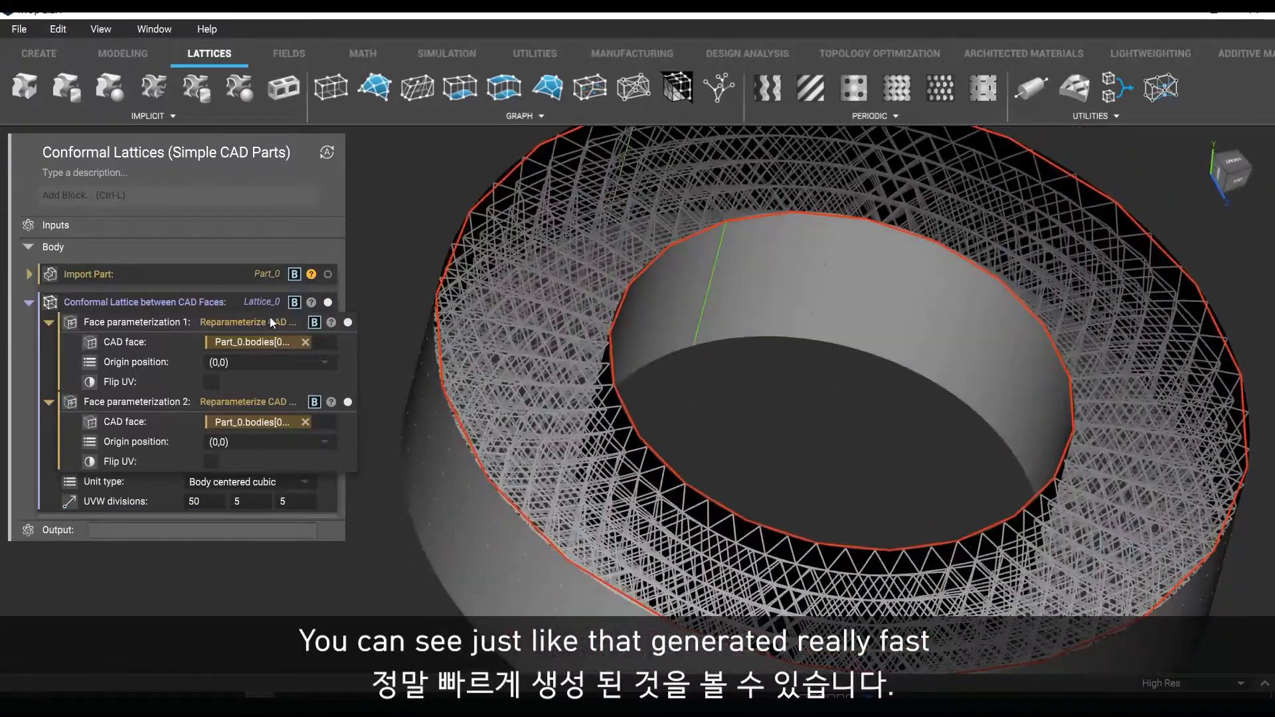
pyautogui.click(253, 302)
pyautogui.press('i')
pyautogui.click(775, 372)
pyautogui.moveTo(775, 372); pyautogui.dragTo(871, 264, button='right')
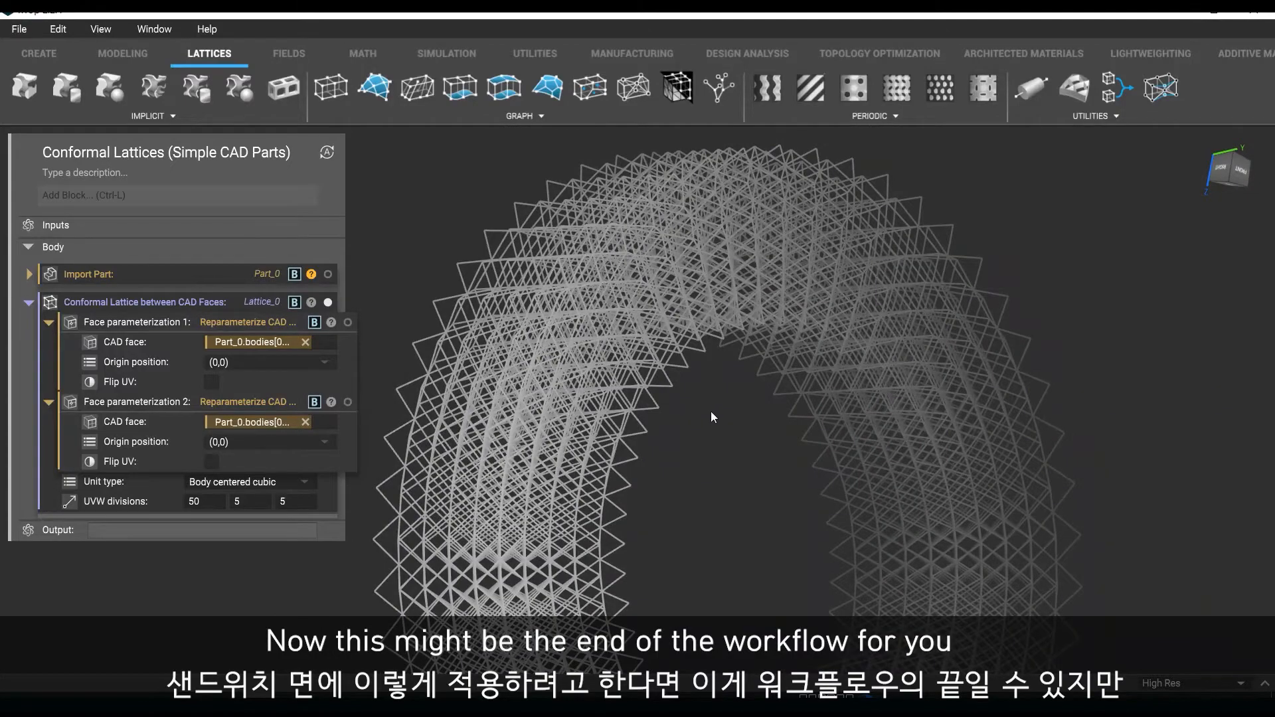
pyautogui.moveTo(712, 417); pyautogui.dragTo(730, 148, button='right')
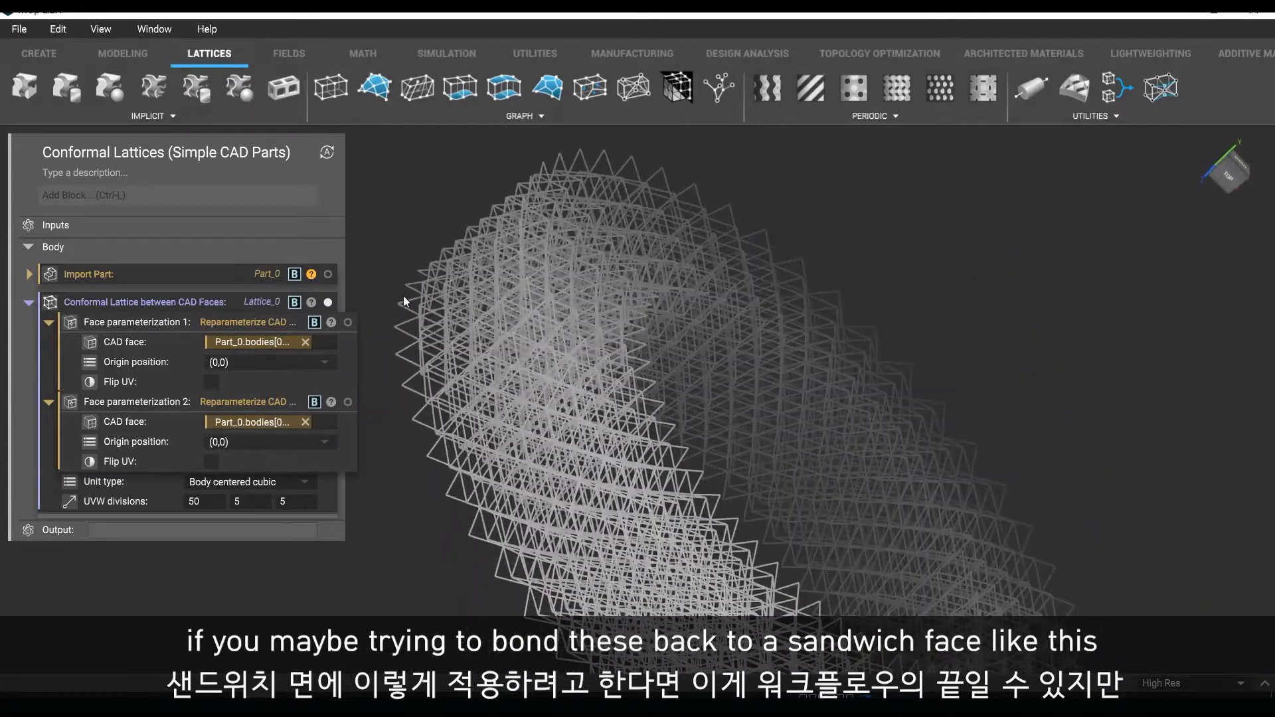
# Show the outer face temporarily against the lattice, hide it again, and examine the open beams along the lattice boundary
pyautogui.click(348, 322)
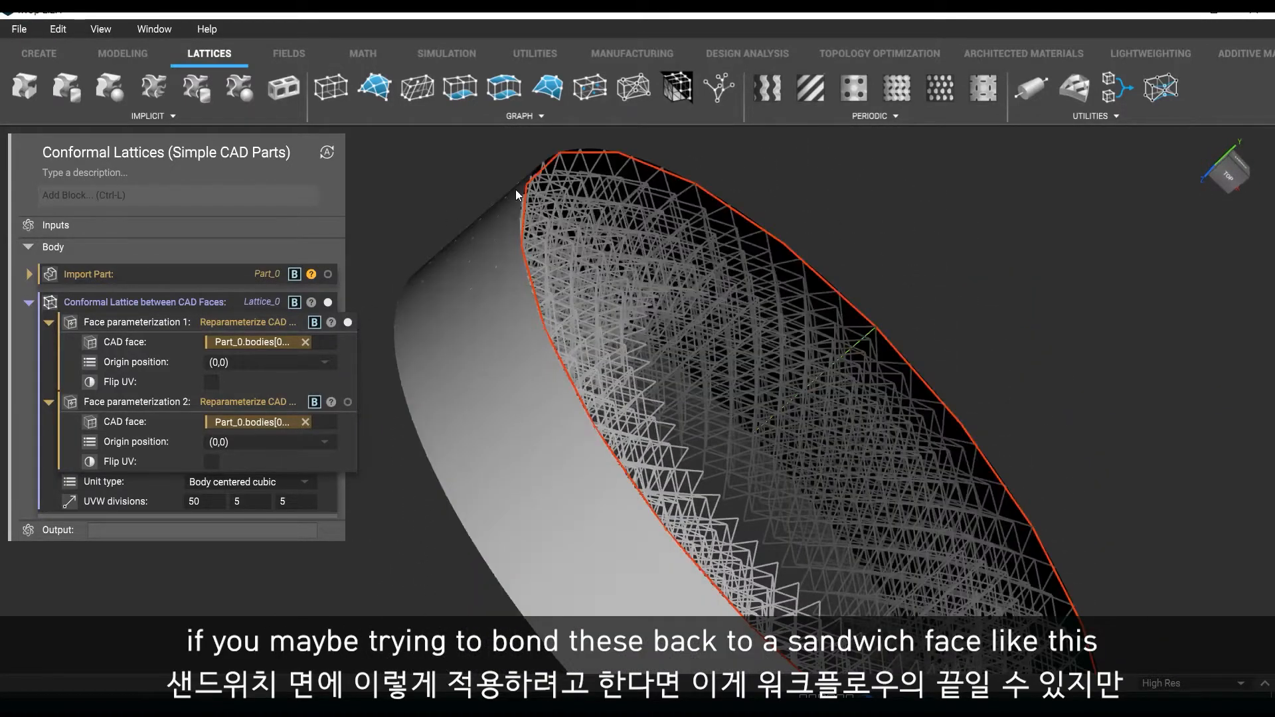
pyautogui.moveTo(503, 296); pyautogui.dragTo(353, 336, button='right')
pyautogui.click(347, 322)
pyautogui.moveTo(373, 261); pyautogui.dragTo(659, 108, button='right')
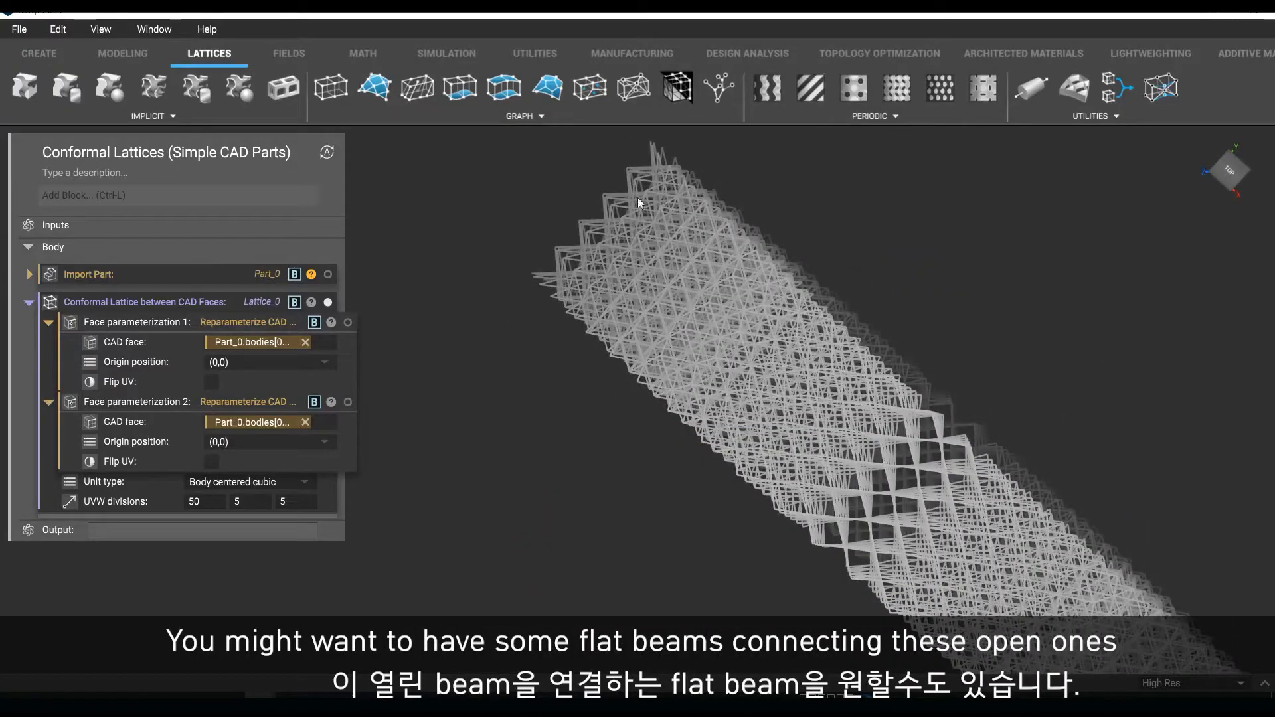
pyautogui.moveTo(702, 238); pyautogui.dragTo(538, 328, button='right')
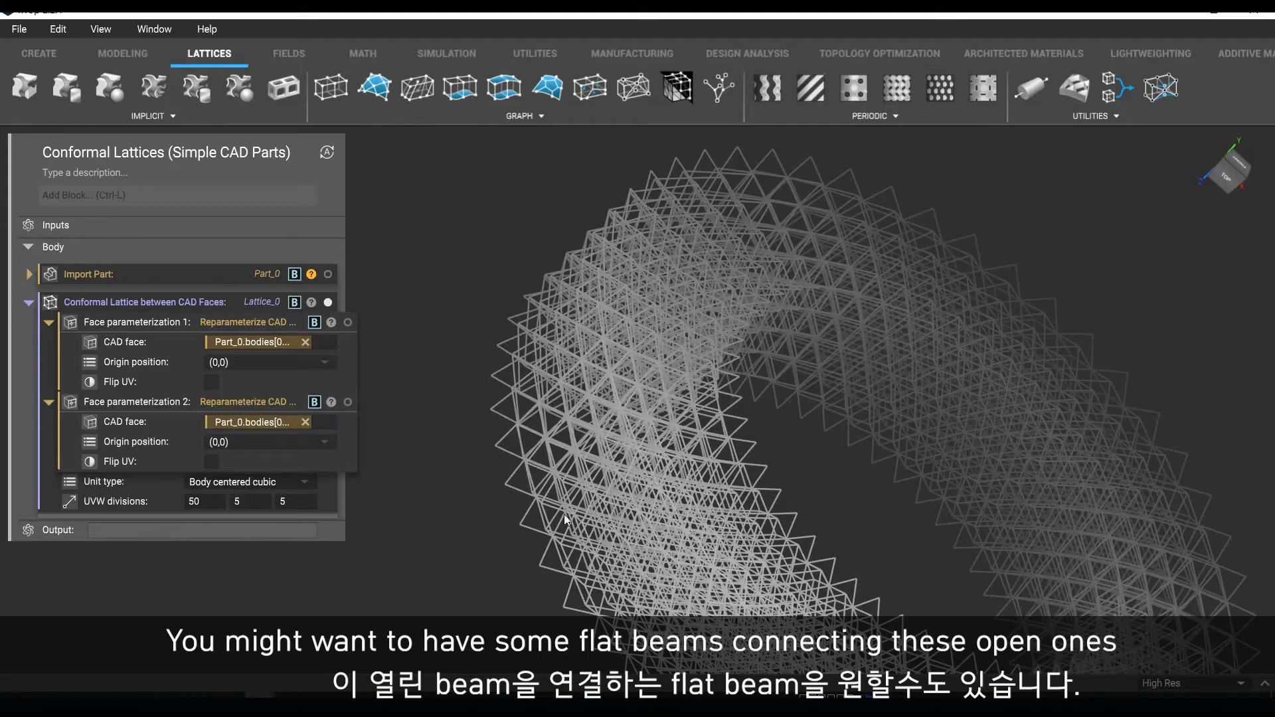
pyautogui.moveTo(563, 514); pyautogui.dragTo(906, 388, button='right')
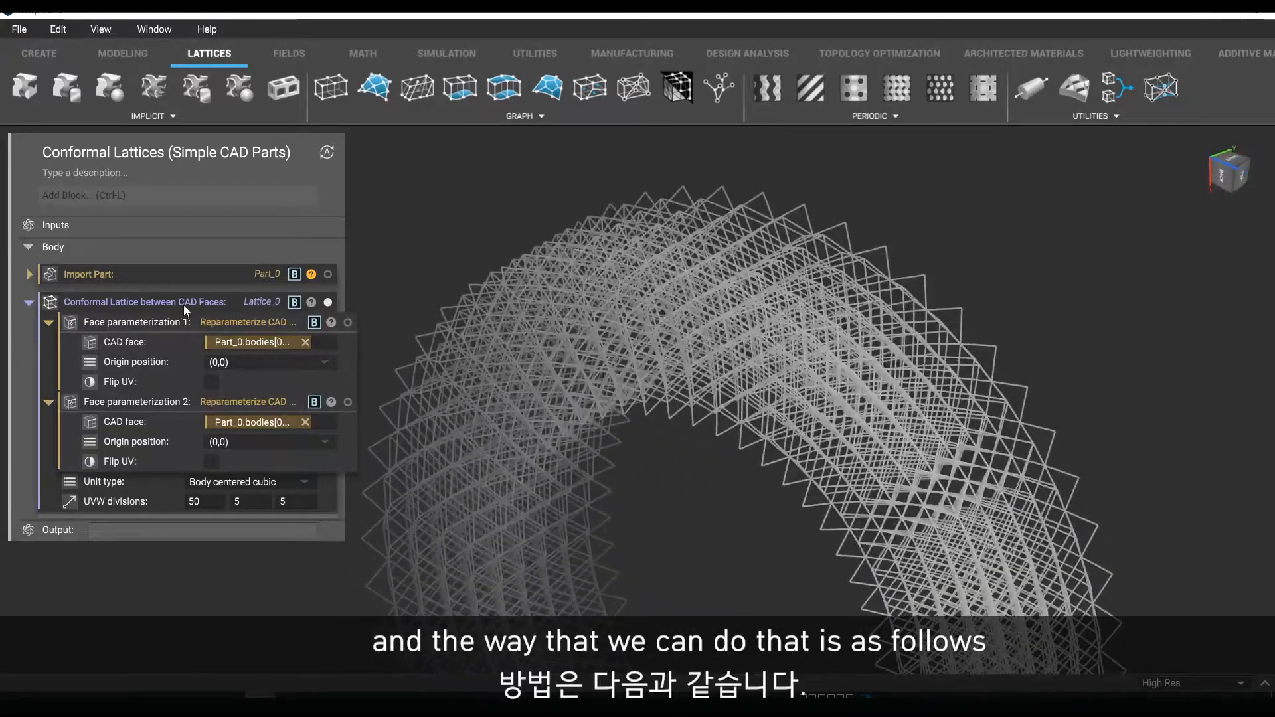
# Add a Conformal Lattice from CAD Face block and copy the displayed outer face parameterization into its face parameterization input
pyautogui.click(48, 322)
pyautogui.click(53, 338)
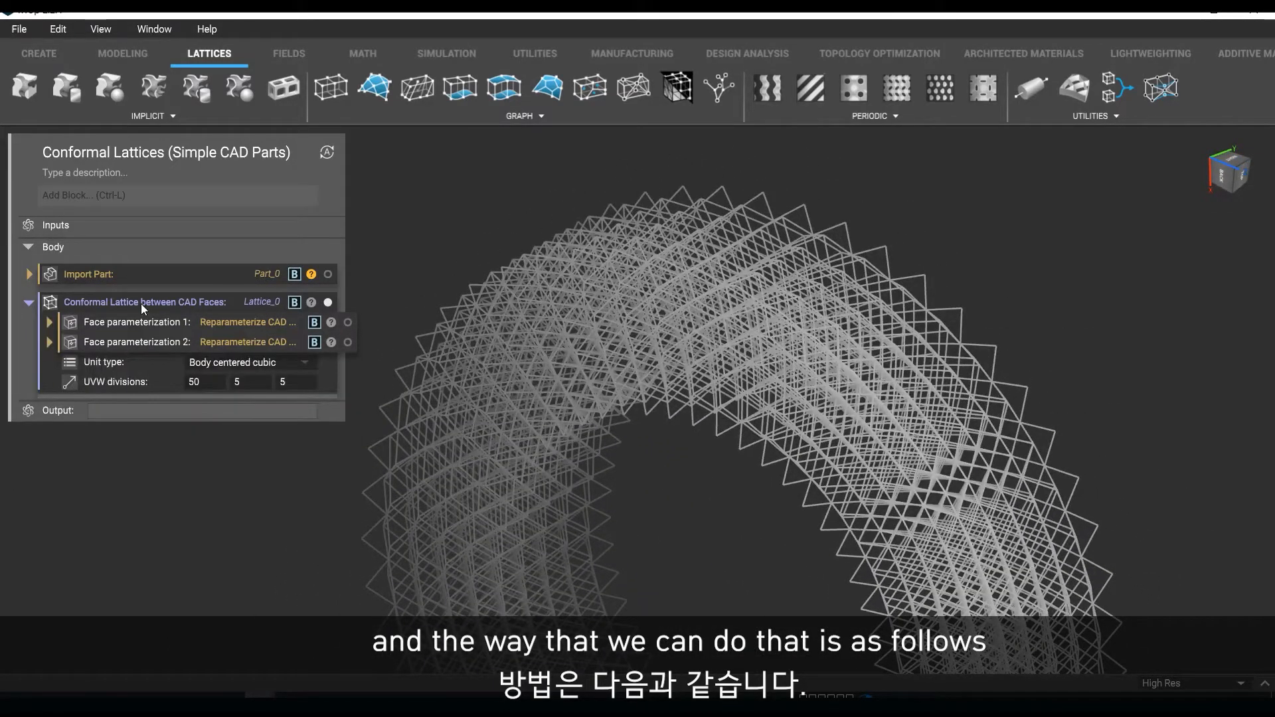
pyautogui.click(460, 87)
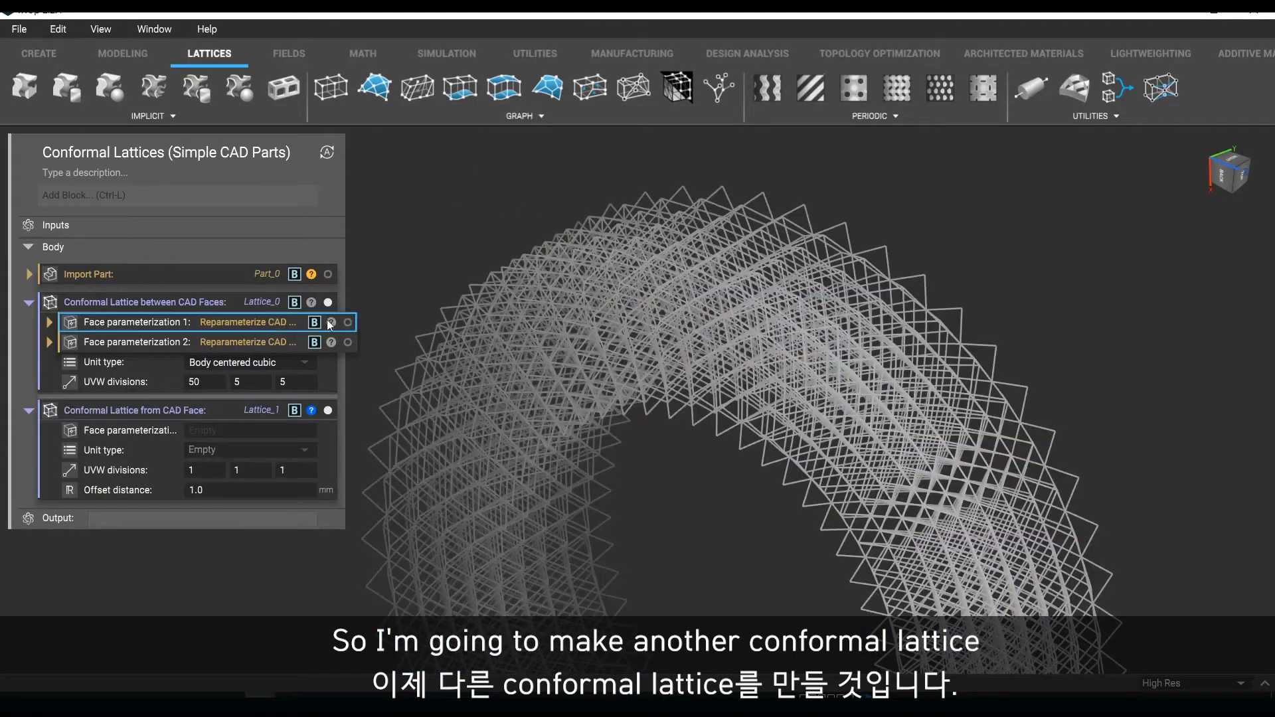
pyautogui.click(348, 323)
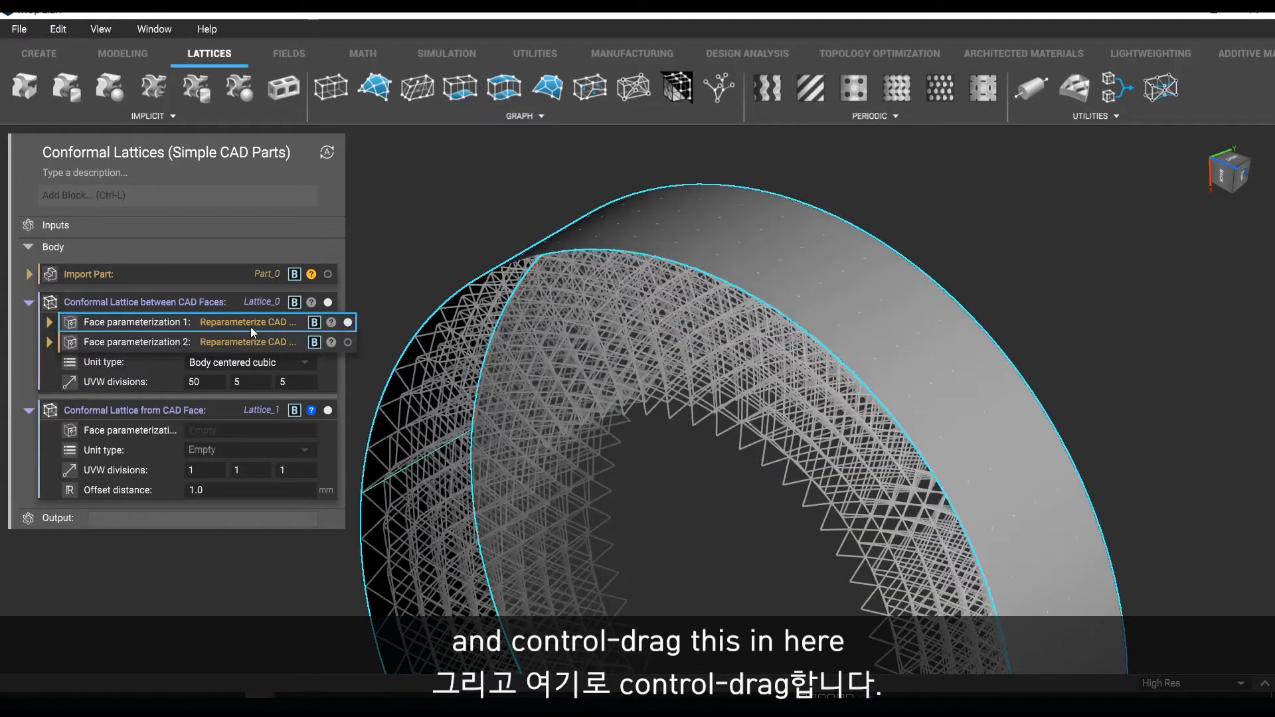
pyautogui.keyDown('ctrl'); pyautogui.moveTo(250, 327); pyautogui.dragTo(278, 437); pyautogui.keyUp('ctrl')
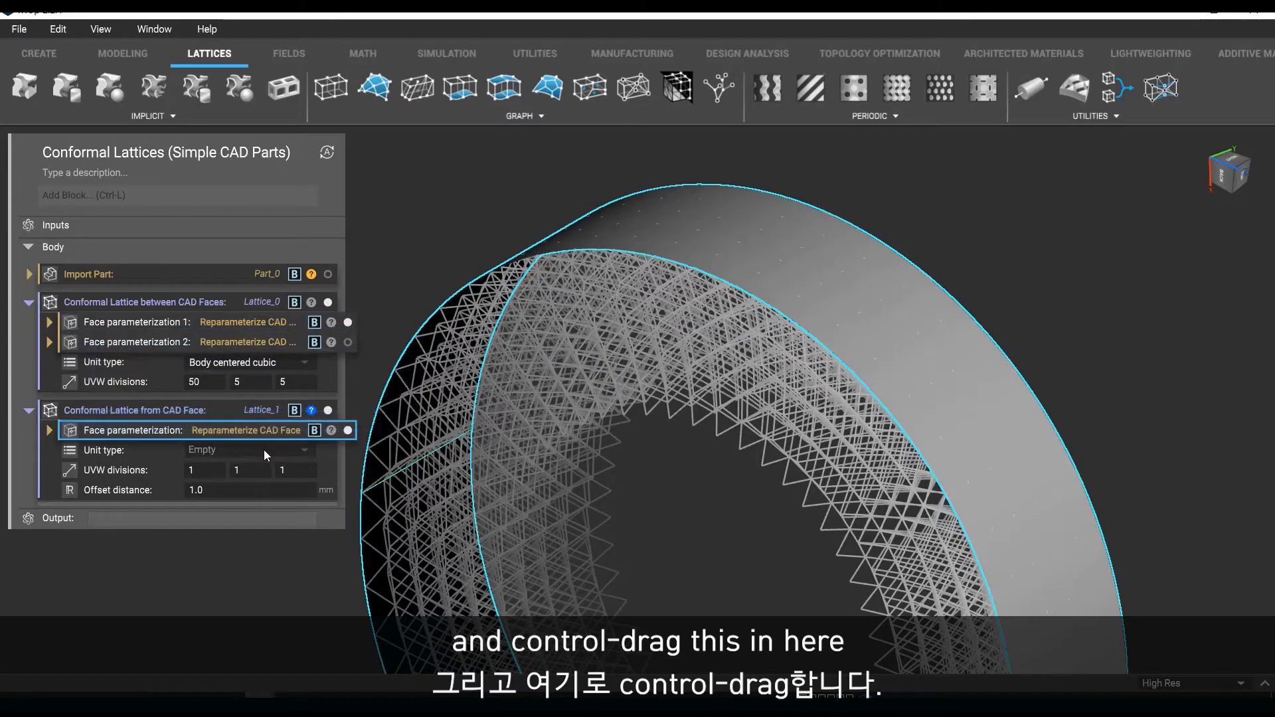
# Set the outer surface lattice's UVW divisions to 50, 5 and 1 and its offset distance to 0 mm
pyautogui.click(218, 469)
pyautogui.write('50')
pyautogui.press('Tab')
pyautogui.write('5')
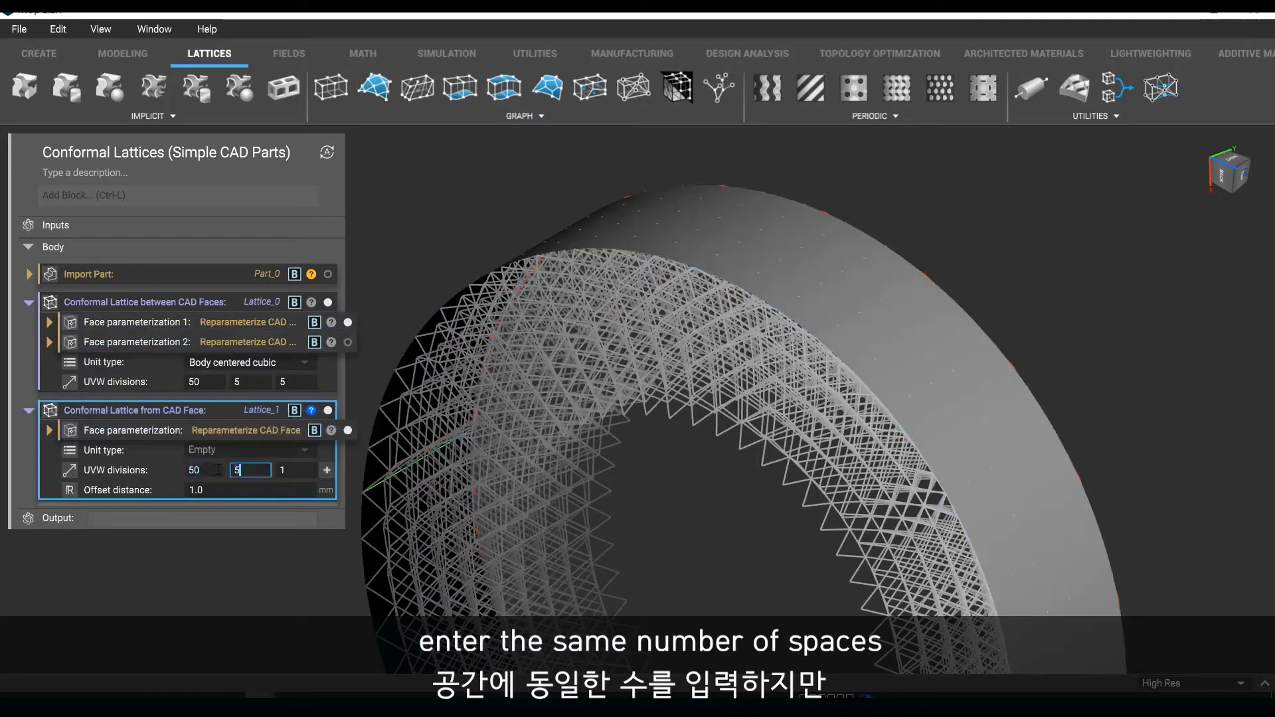
pyautogui.press('Tab')
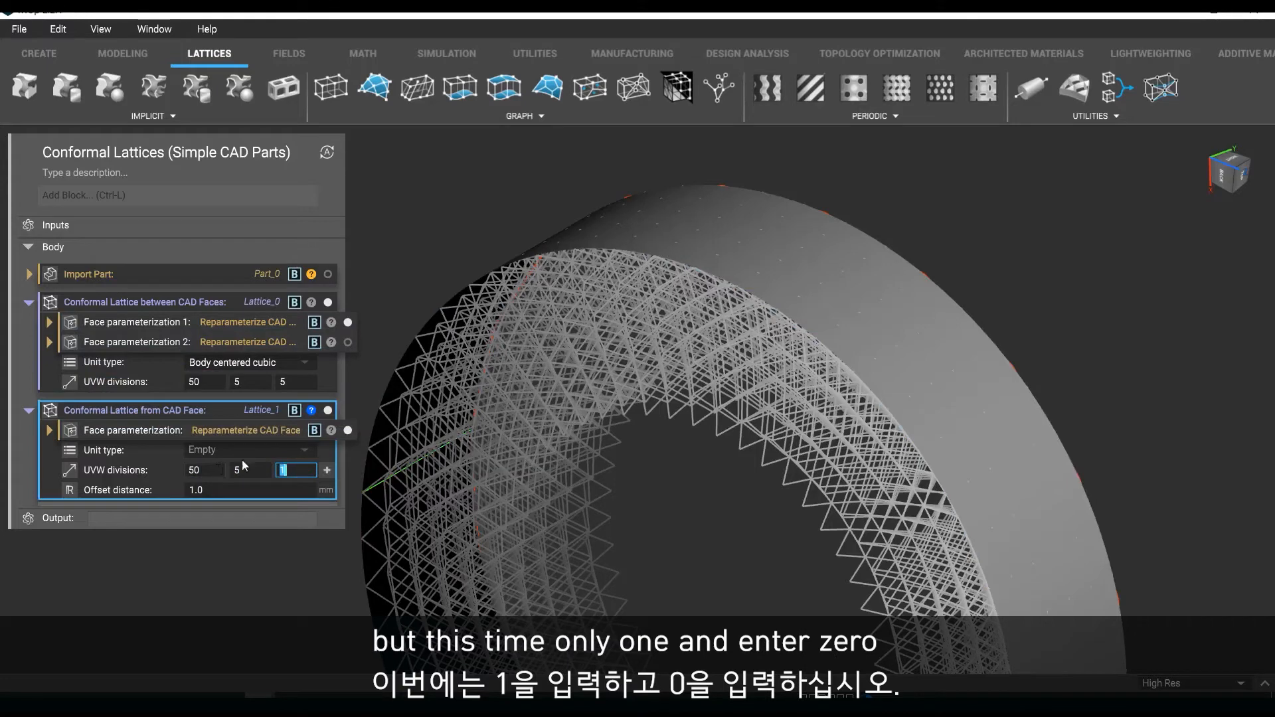
pyautogui.press('Tab')
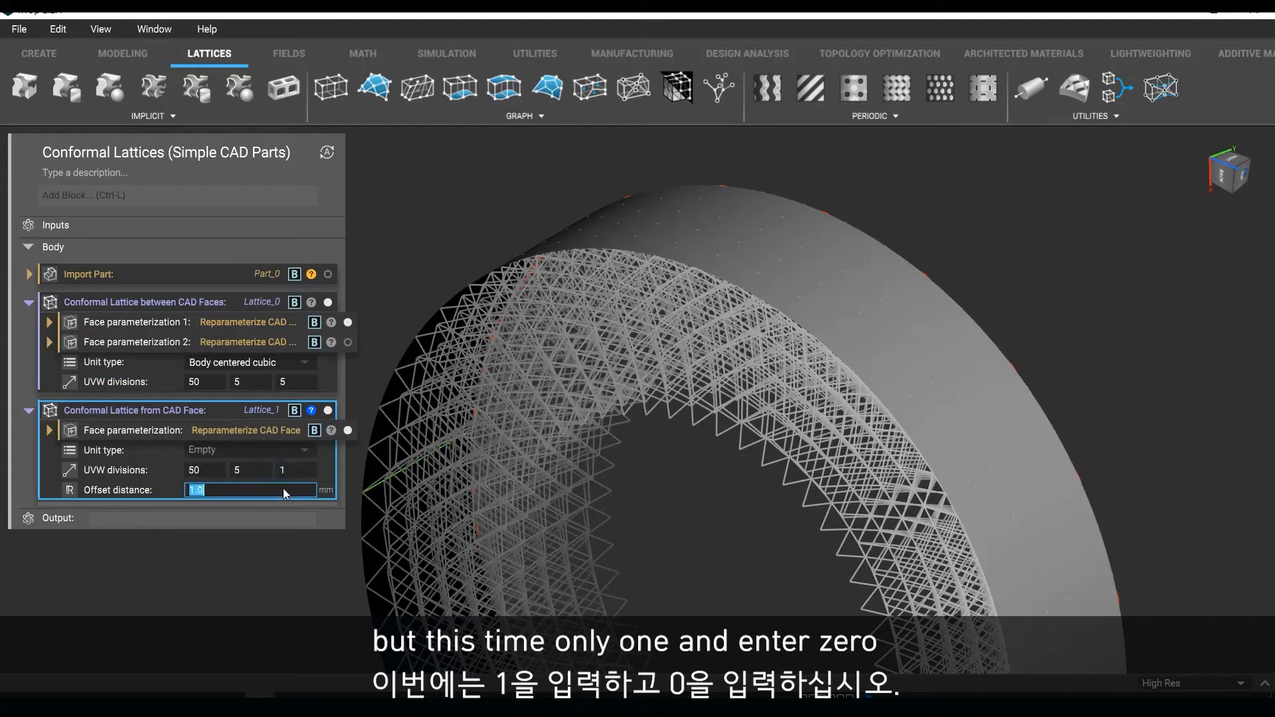
pyautogui.write('0')
pyautogui.click(153, 636)
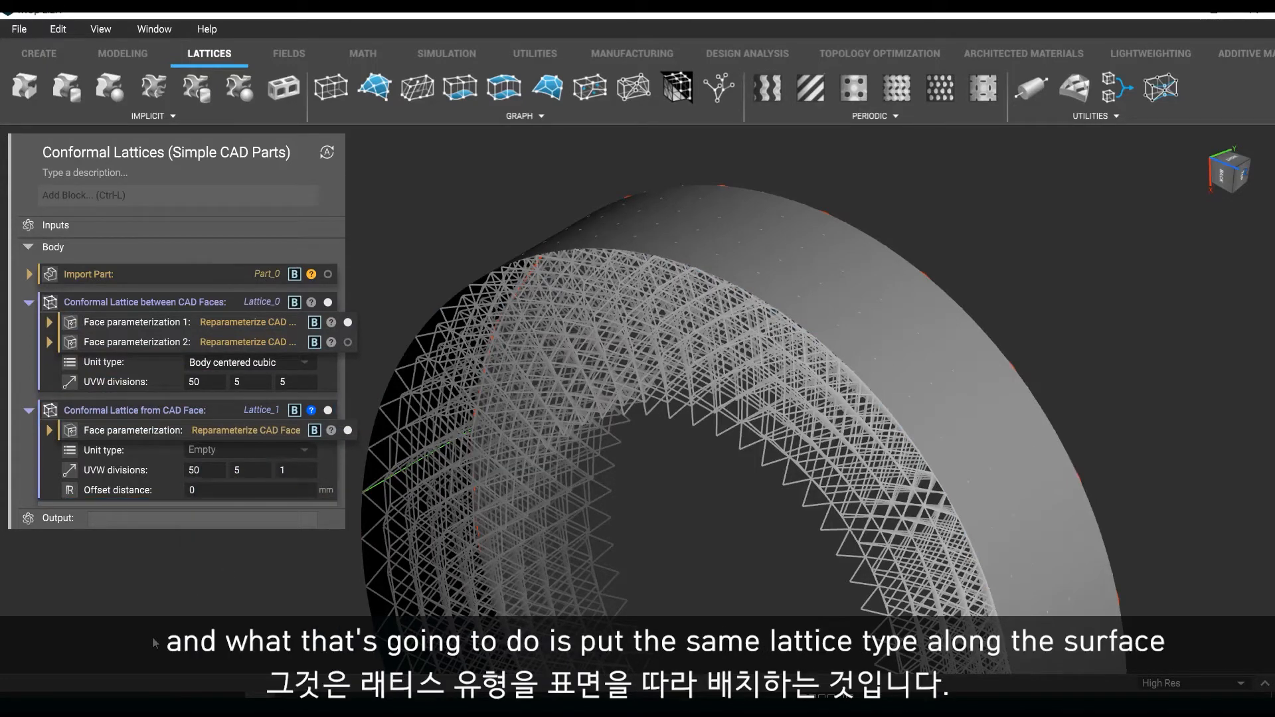
# Set the outer surface lattice's unit type to Body centered cubic and inspect the lattice along the outer face
pyautogui.click(261, 450)
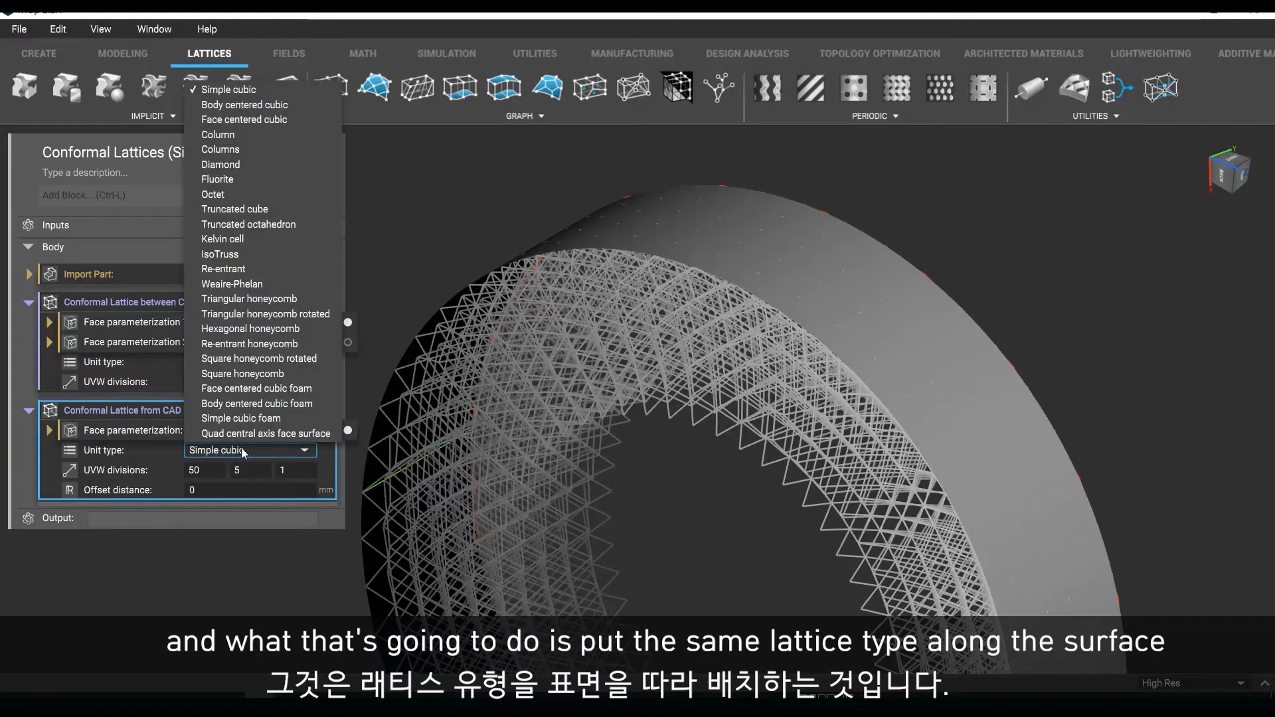
pyautogui.click(256, 104)
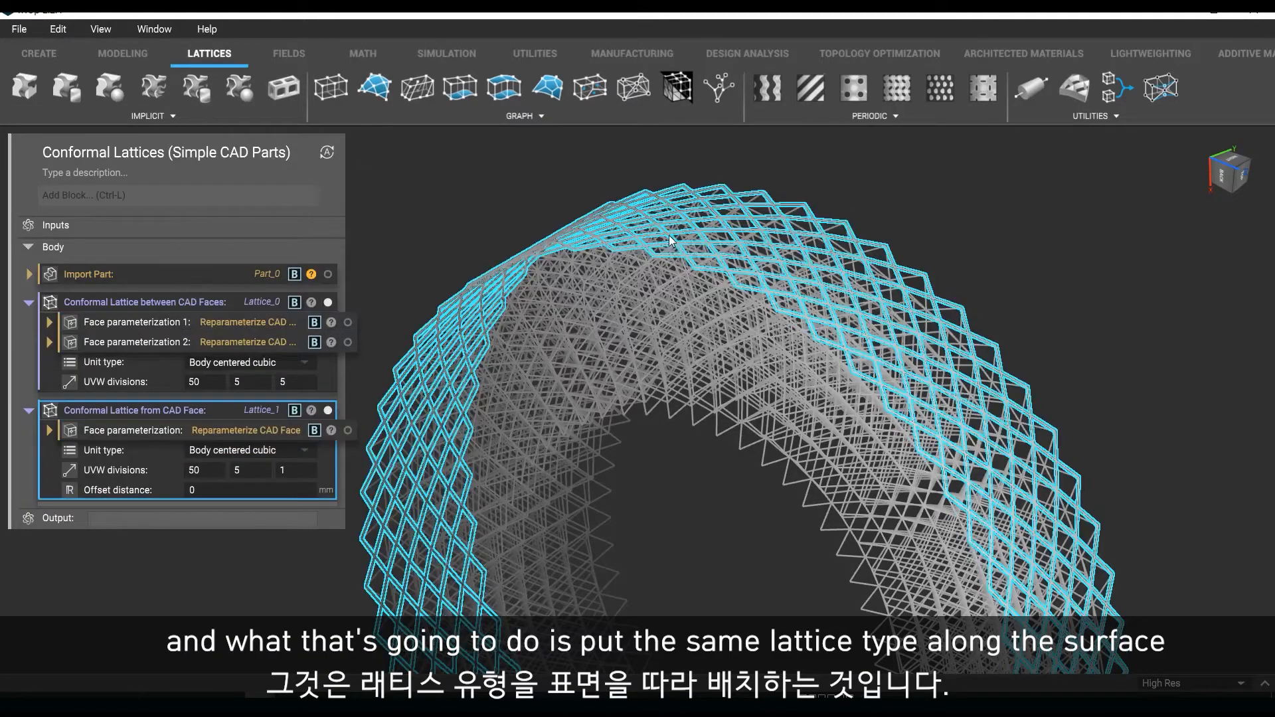
pyautogui.moveTo(705, 245); pyautogui.dragTo(624, 284, button='right')
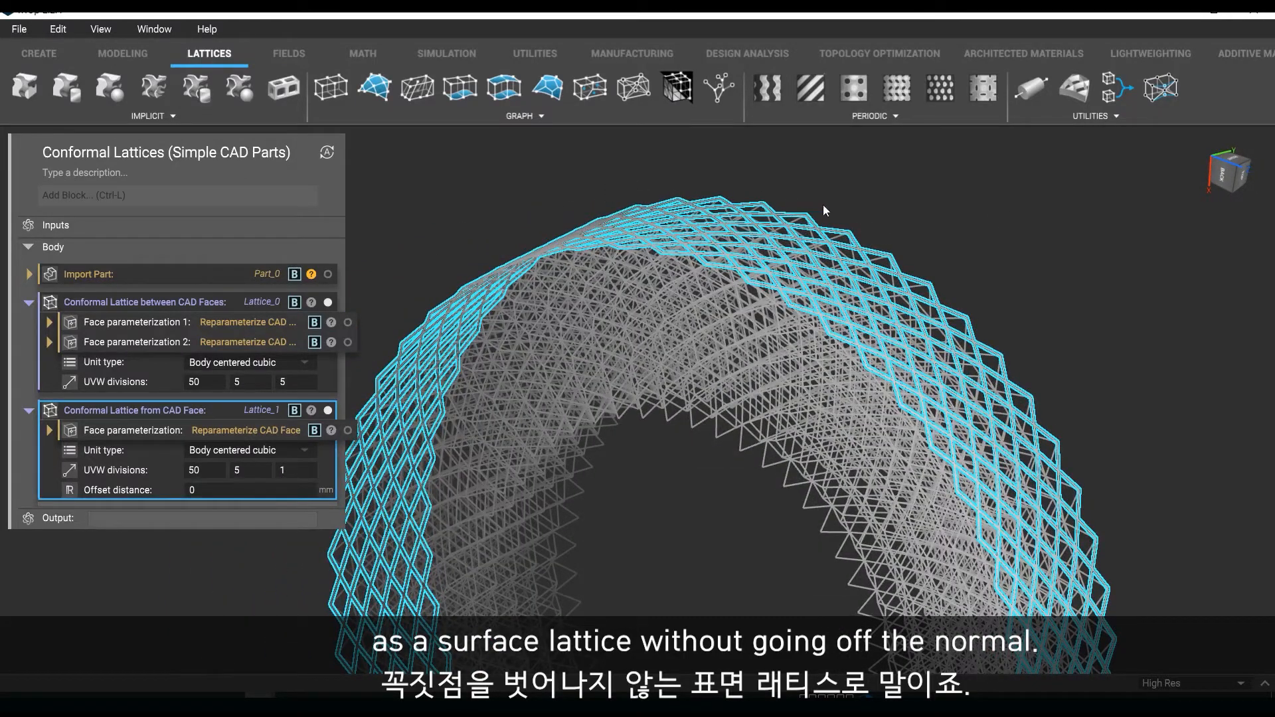
# Try a 5 mm offset distance on the outer surface lattice, and return it to 0 mm
pyautogui.click(228, 495)
pyautogui.write('5')
pyautogui.press('Return')
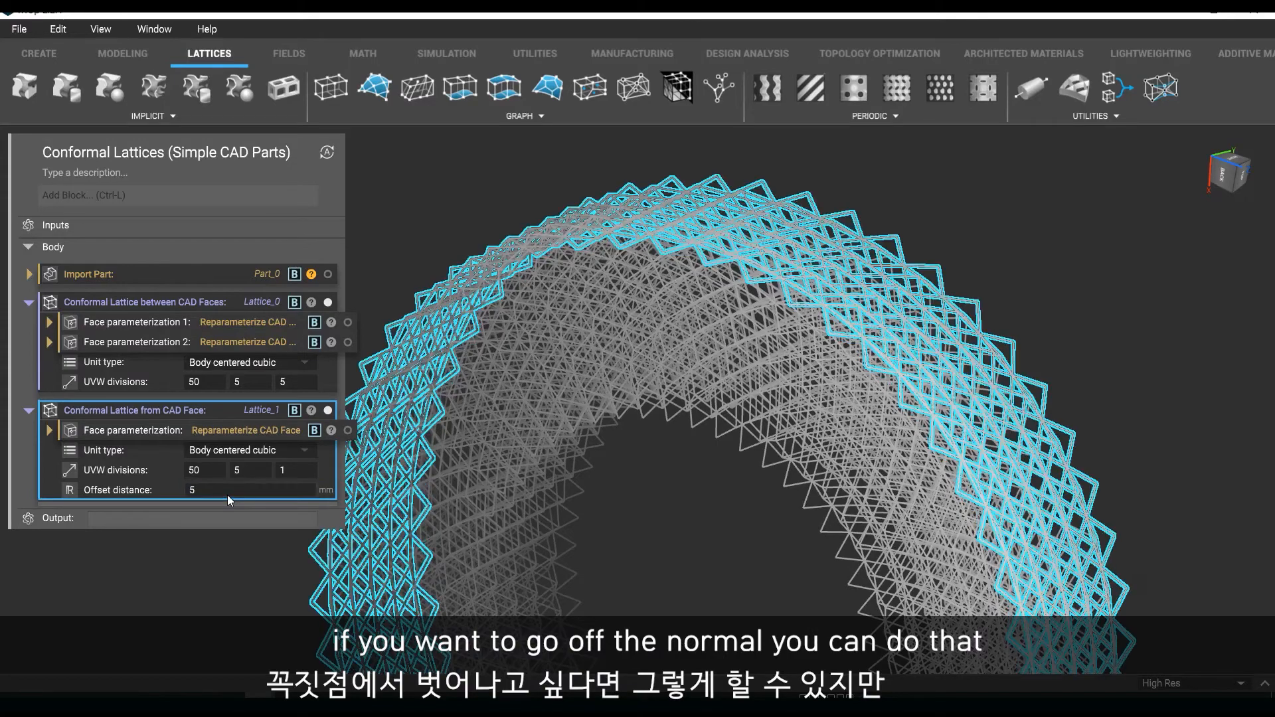
pyautogui.write('0')
pyautogui.press('Return')
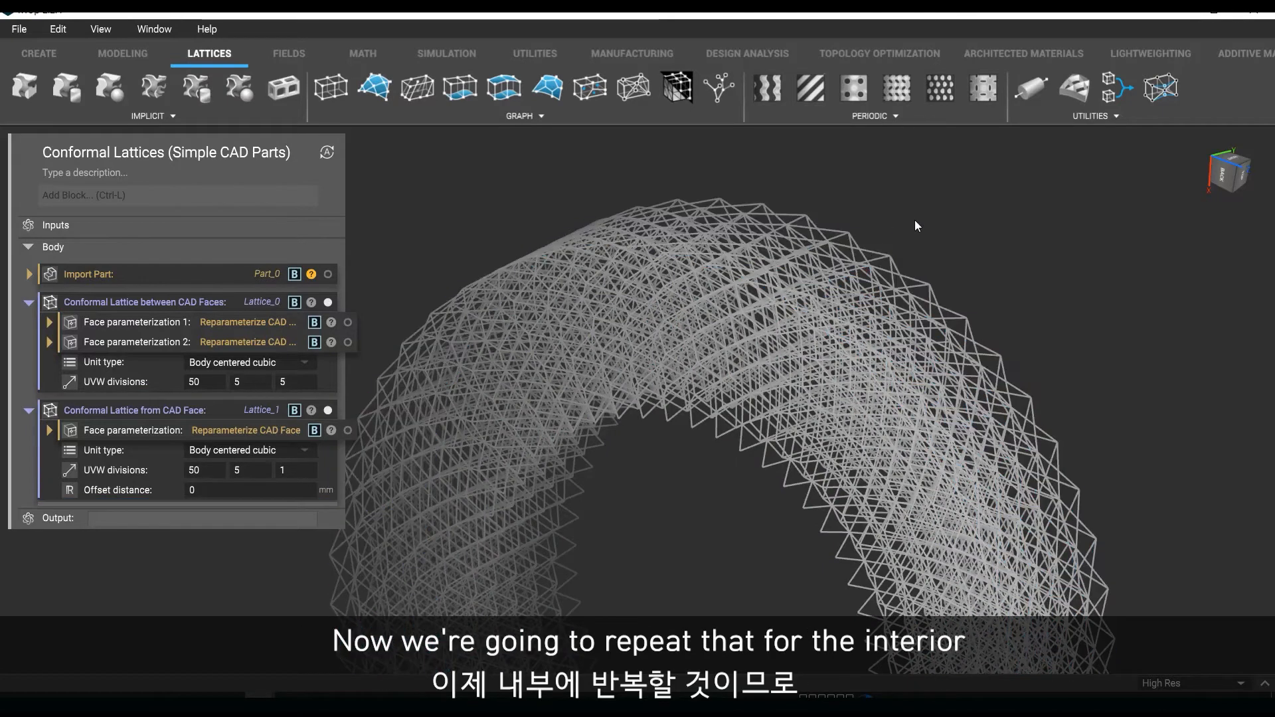
# Duplicate the surface lattice block with references and replace the copy's face parameterization with a copy of Face parameterization 2
pyautogui.rightClick(228, 412)
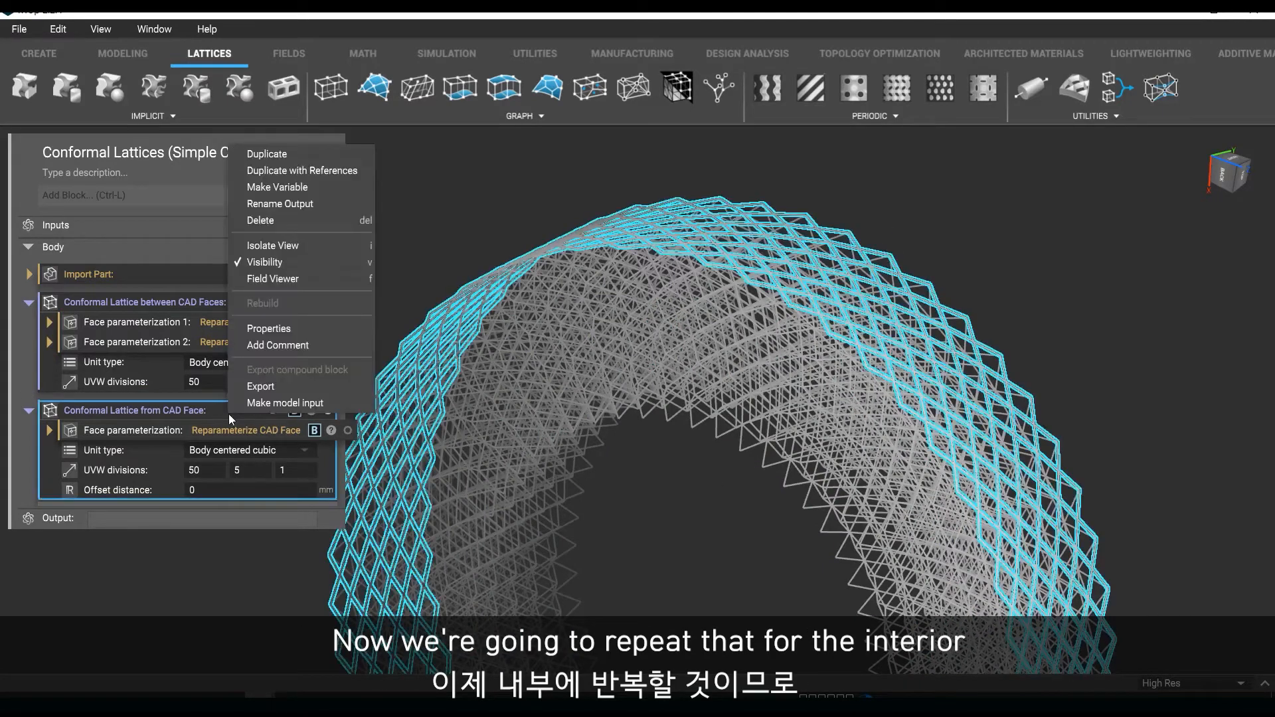
pyautogui.click(306, 174)
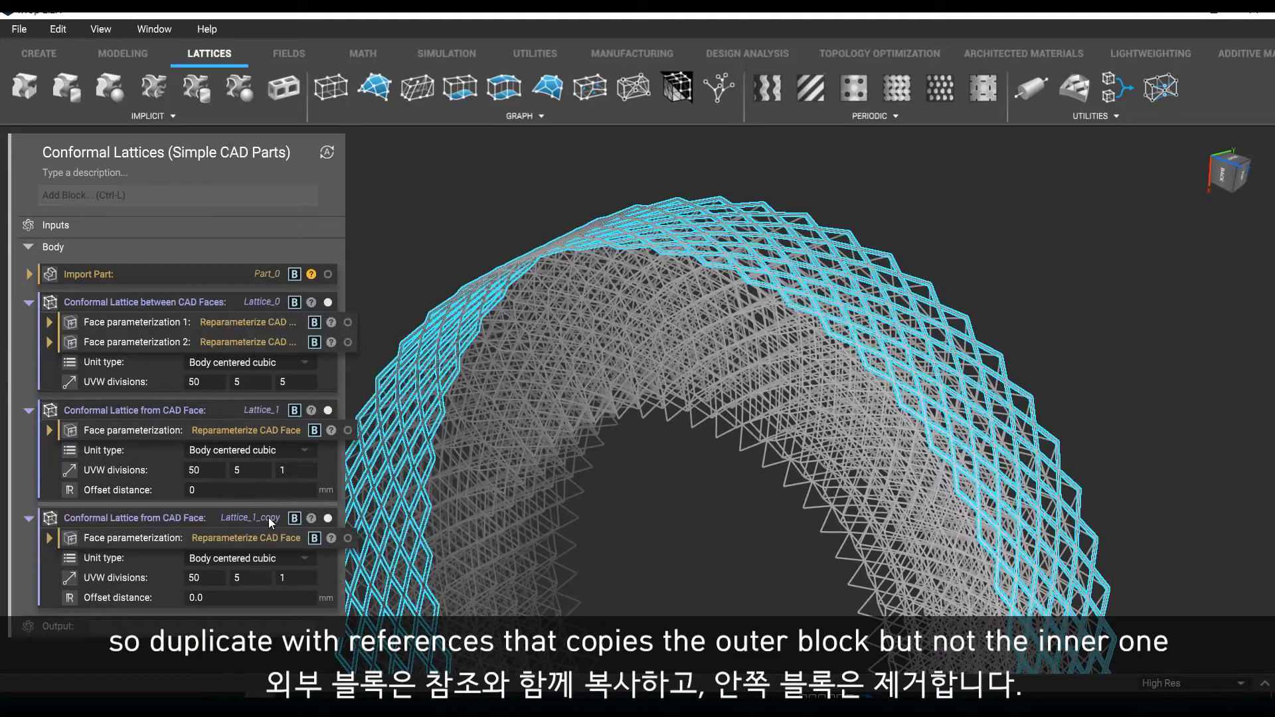
pyautogui.click(269, 539)
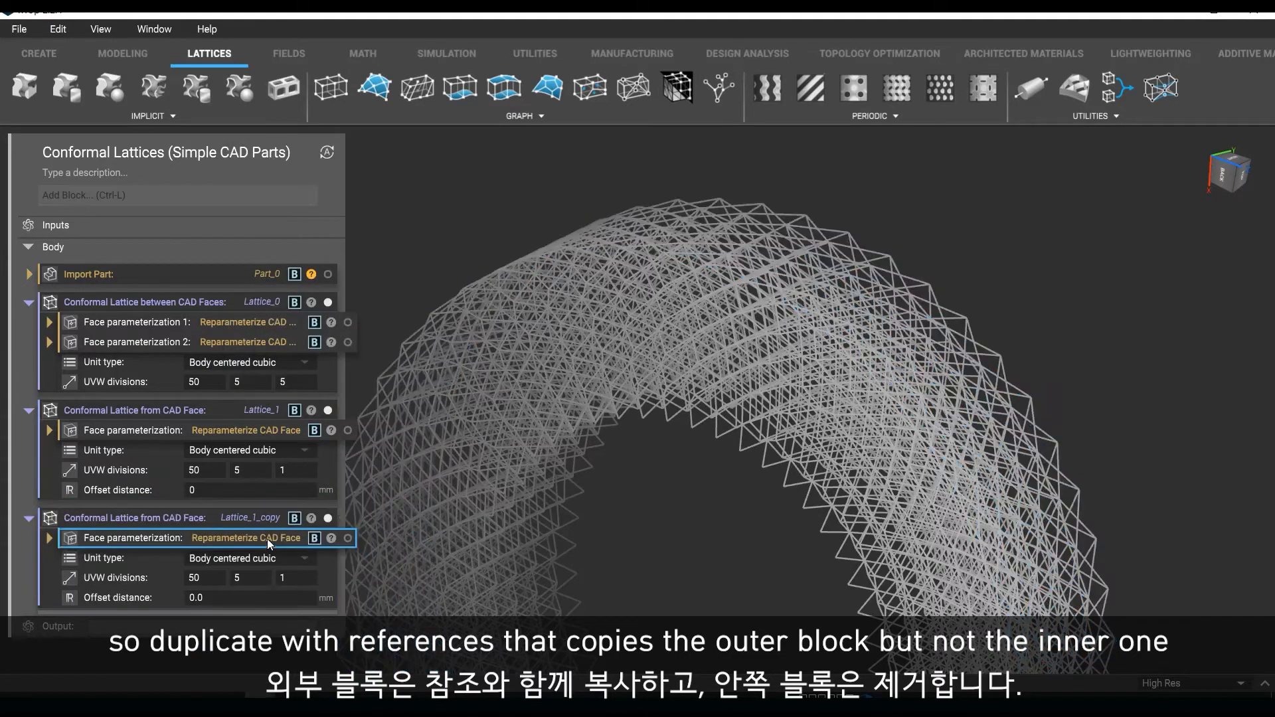
pyautogui.press('Delete')
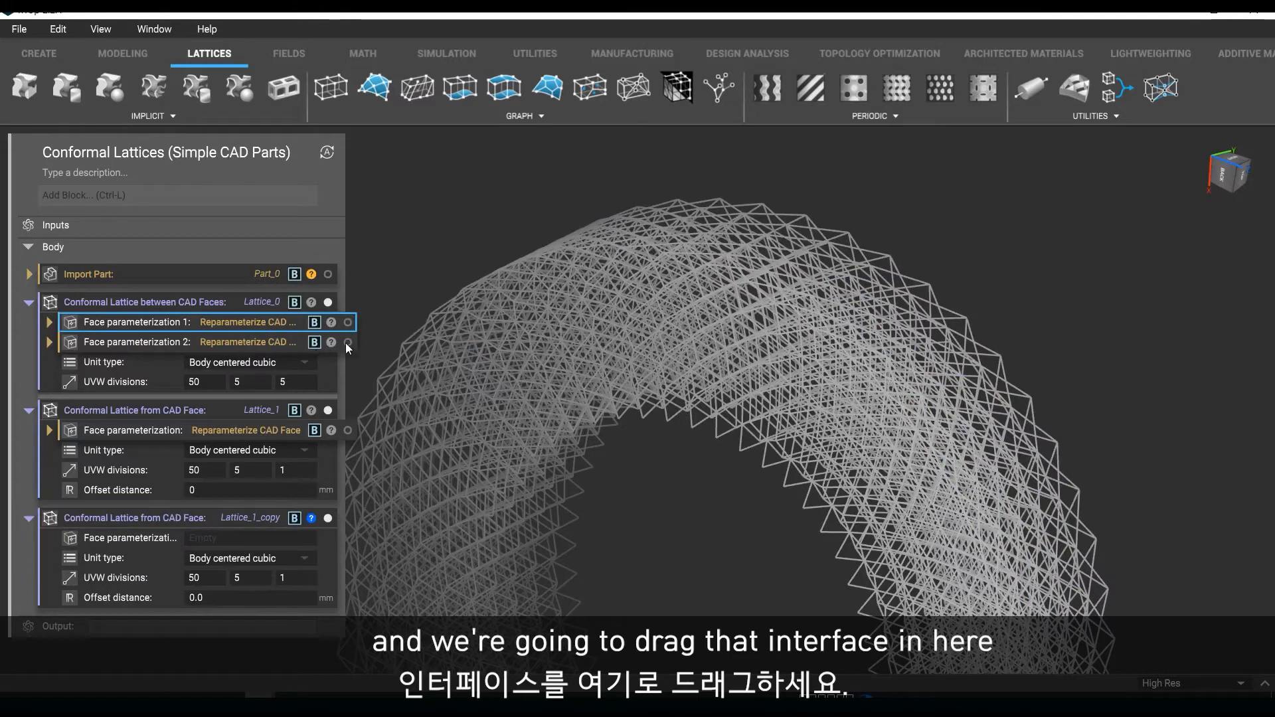
pyautogui.moveTo(261, 344); pyautogui.dragTo(270, 541)
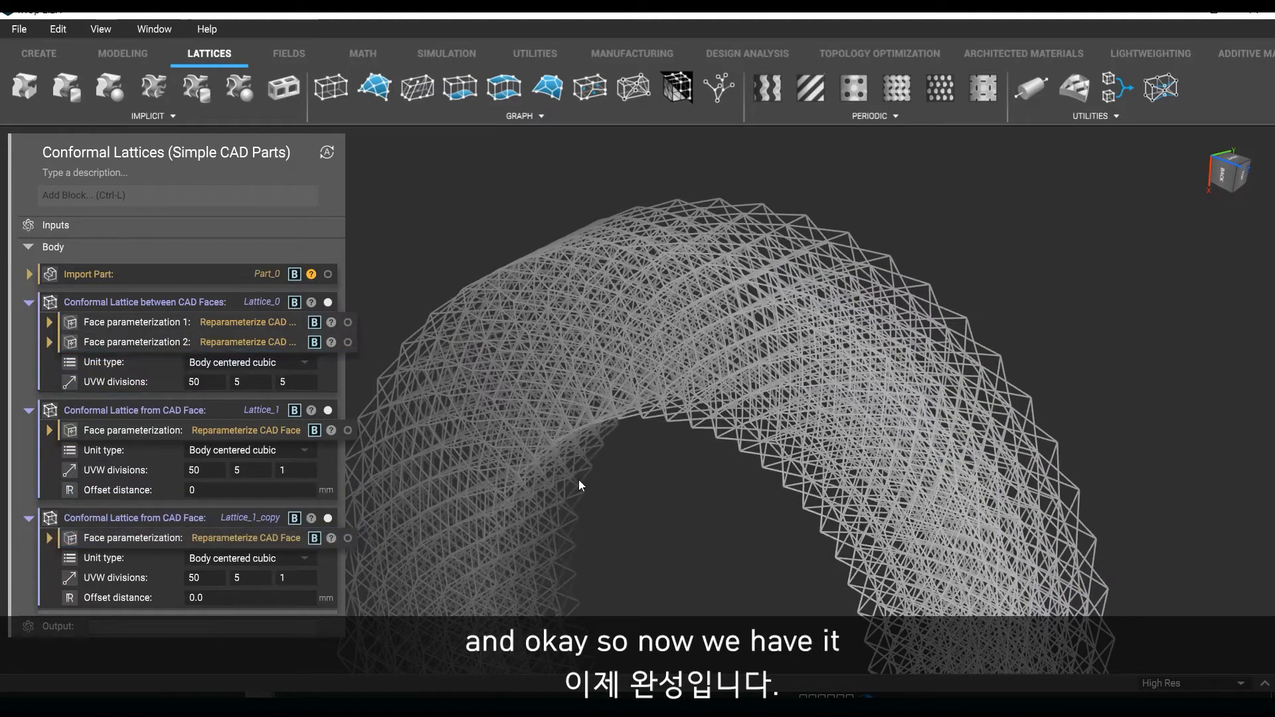
# Examine how the inner and outer surface lattices meet the open beams of the conformal lattice between the faces
pyautogui.click(534, 534)
pyautogui.moveTo(616, 553); pyautogui.dragTo(688, 405, button='middle')
pyautogui.moveTo(688, 404); pyautogui.dragTo(627, 371, button='right')
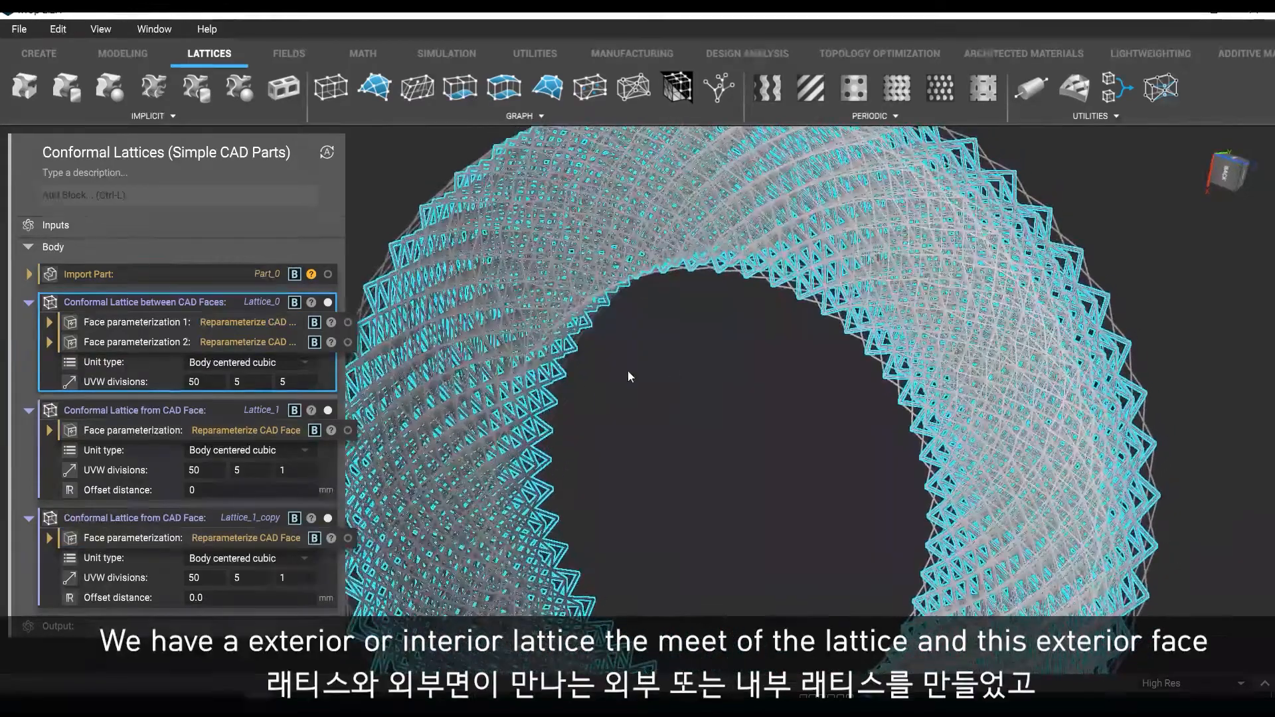
pyautogui.click(563, 368)
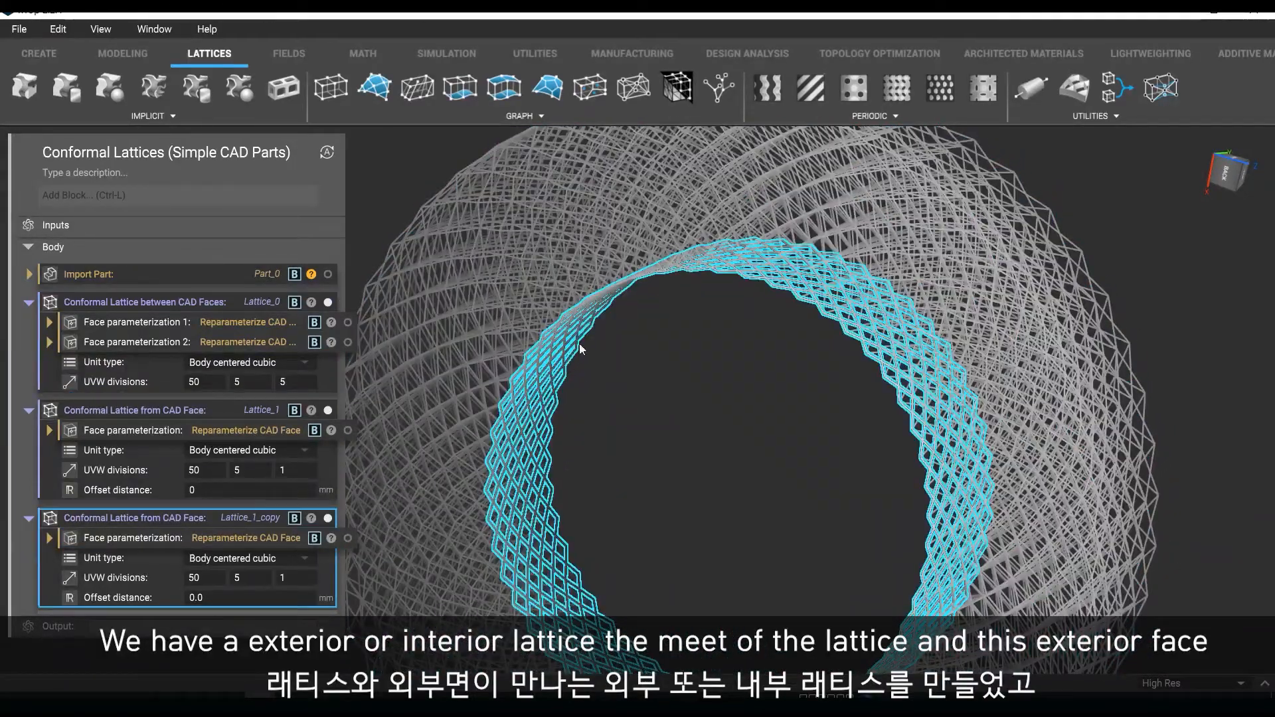
pyautogui.click(555, 280)
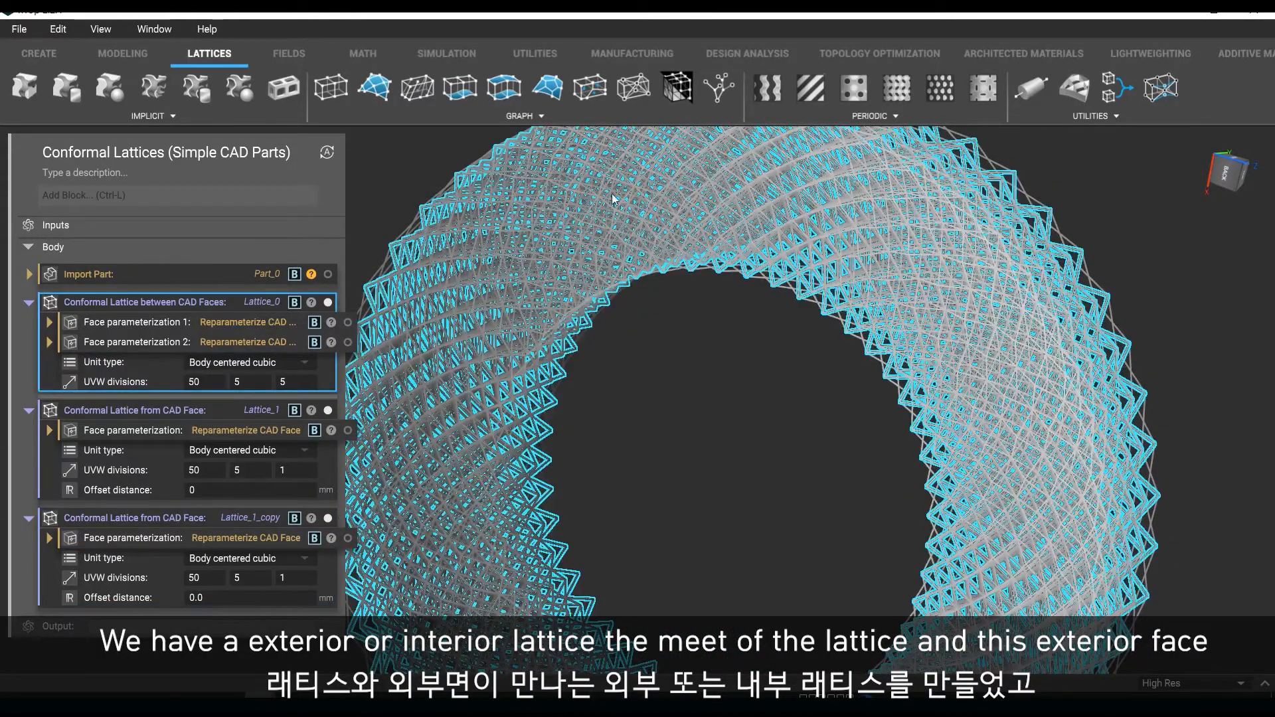
pyautogui.moveTo(842, 284); pyautogui.dragTo(501, 319, button='right')
pyautogui.click(494, 178)
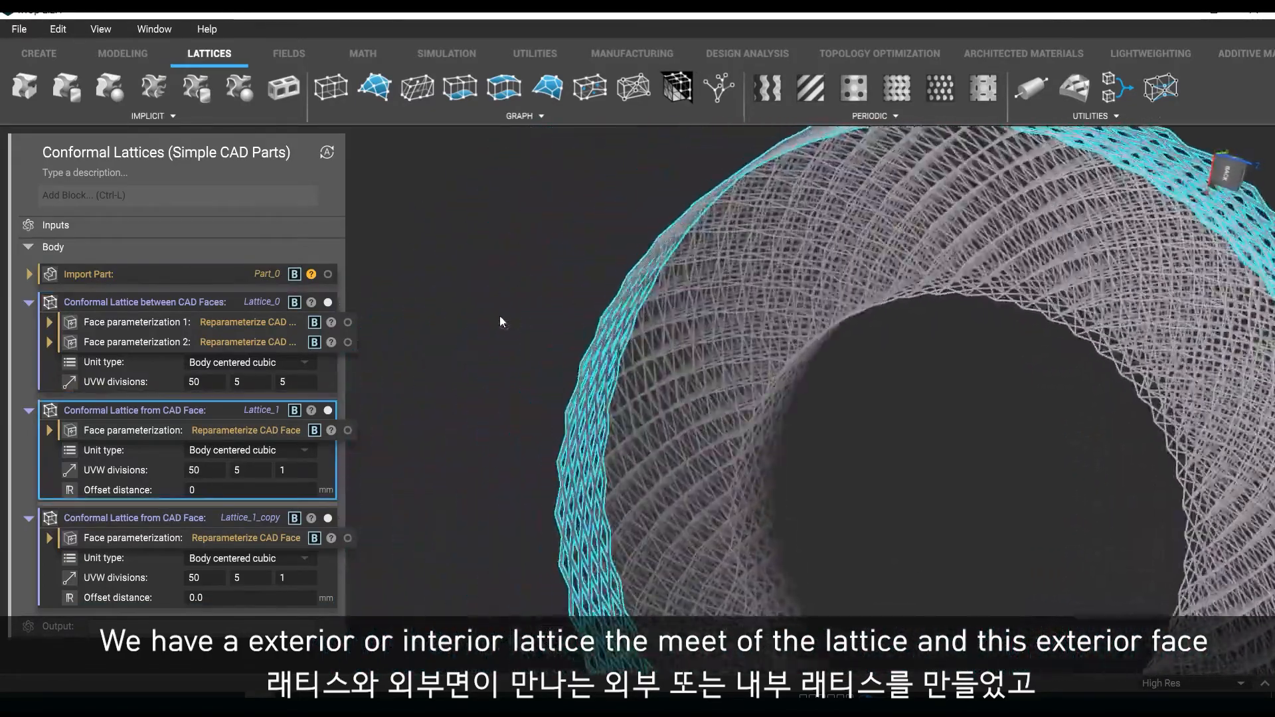
# Collapse the three conformal lattice blocks and add a Merge Lattices block
pyautogui.click(29, 410)
pyautogui.click(28, 302)
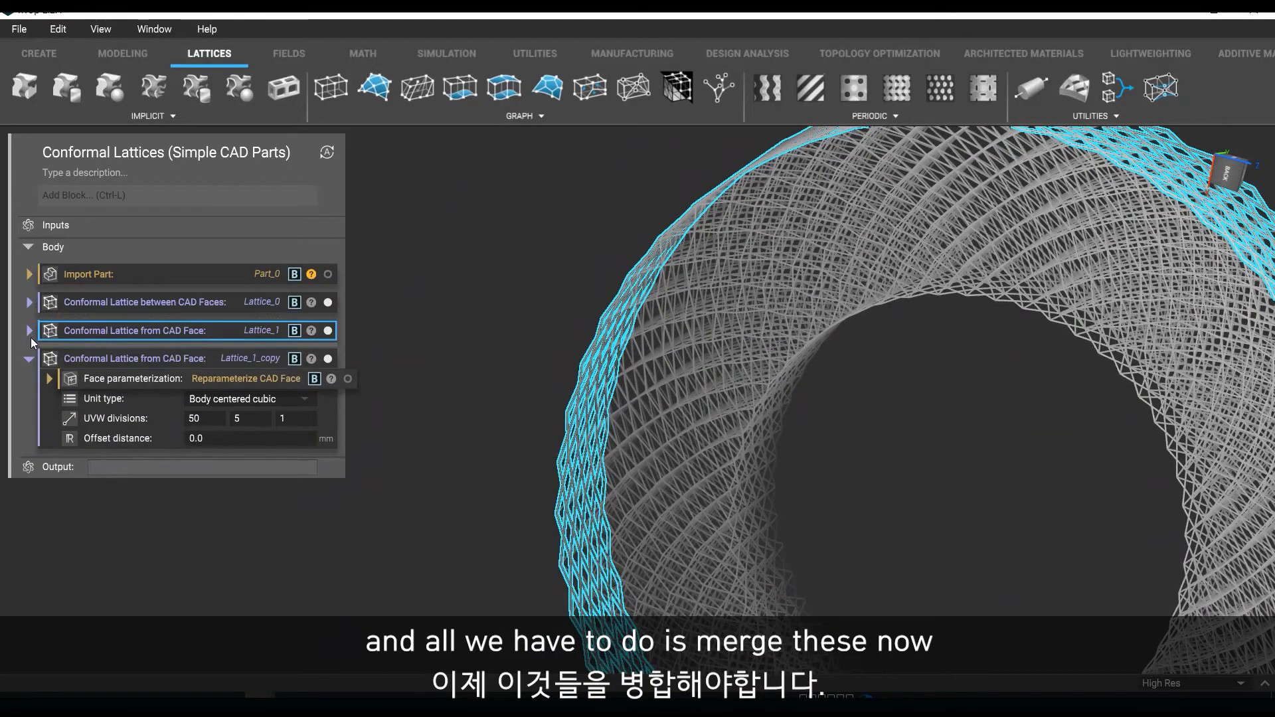
pyautogui.click(28, 359)
pyautogui.click(131, 197)
pyautogui.write('me')
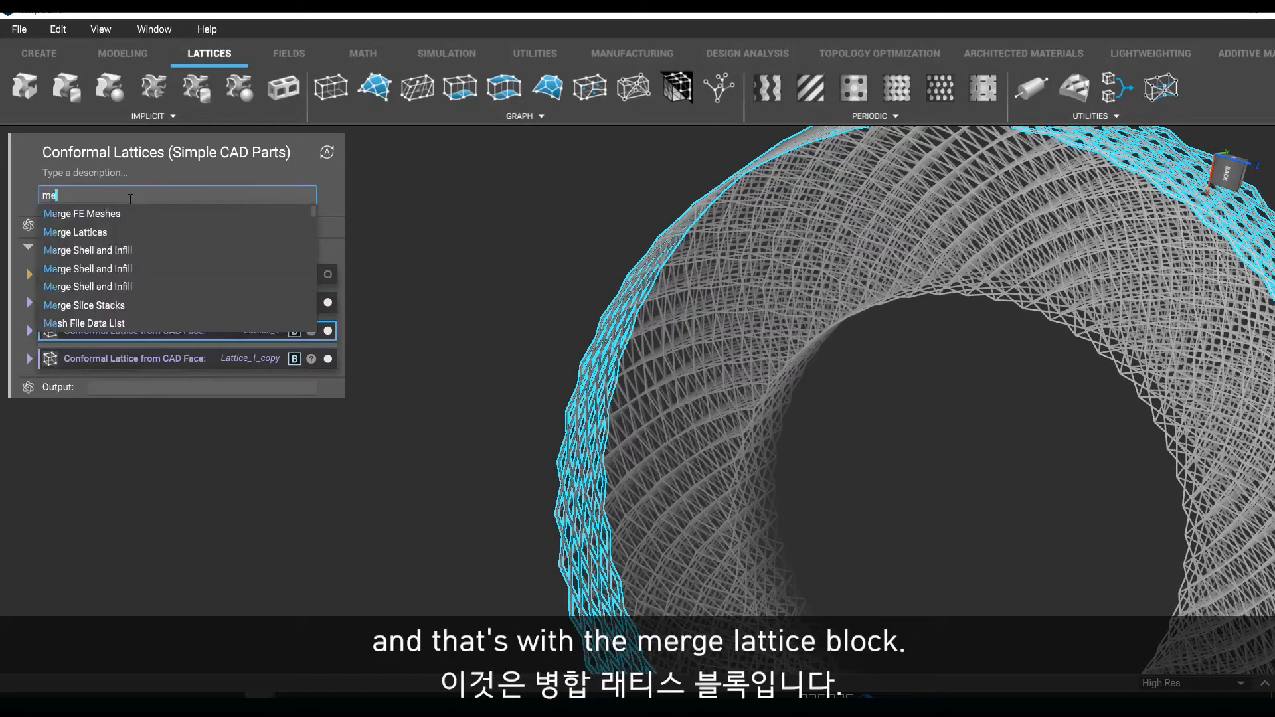
pyautogui.write('rge lat')
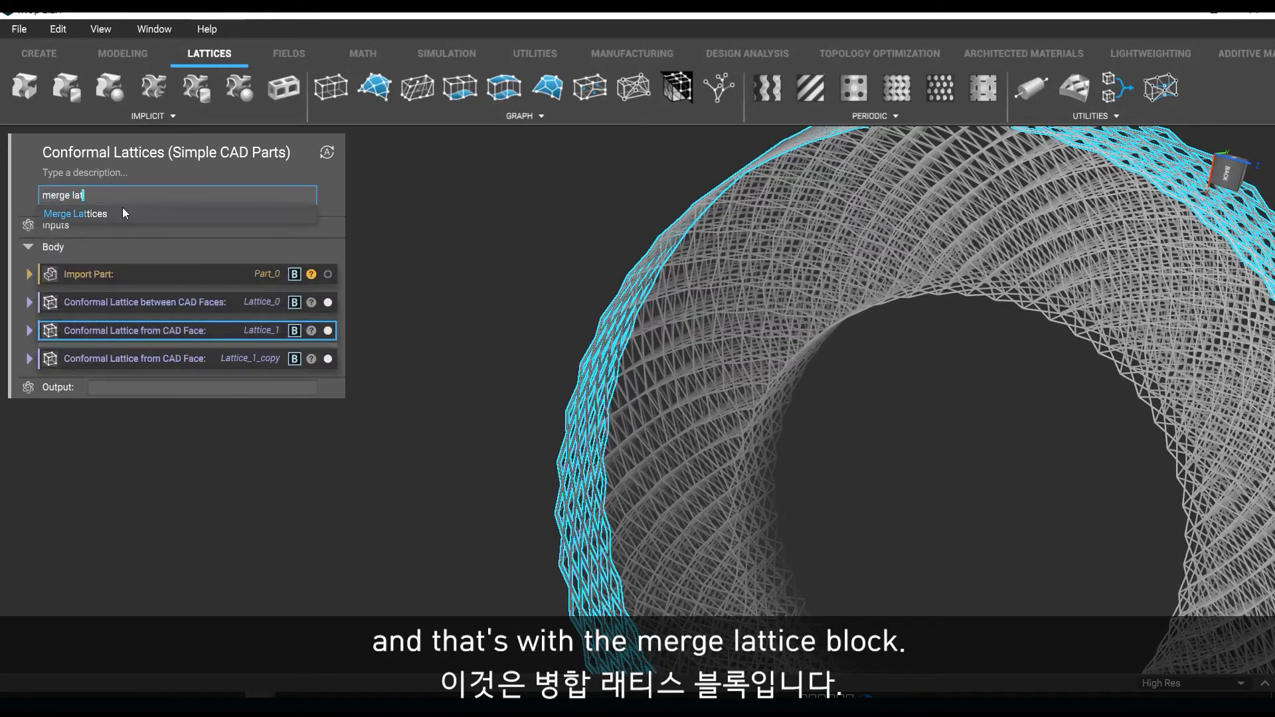
pyautogui.click(122, 211)
# Fill the Merge Lattices list with the lattice between the faces, the inner surface lattice and the outer surface lattice
pyautogui.moveTo(153, 304); pyautogui.dragTo(189, 396)
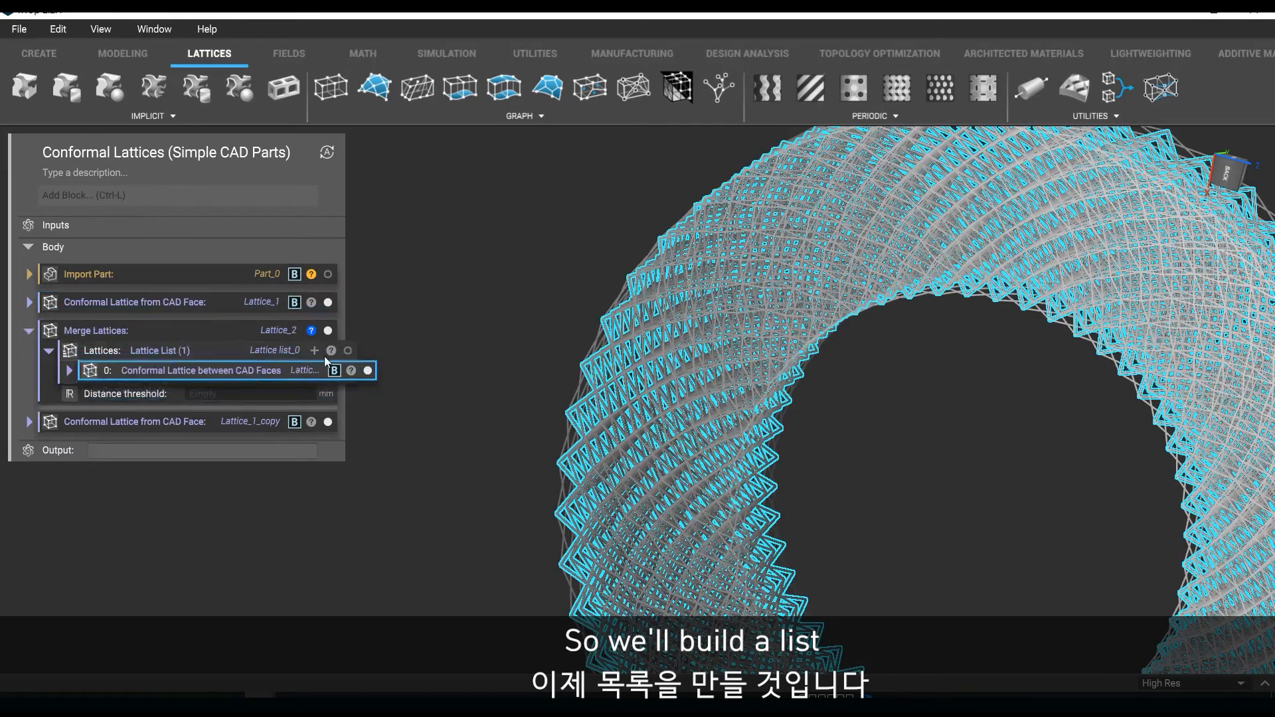
pyautogui.click(314, 349)
pyautogui.click(314, 350)
pyautogui.moveTo(214, 461); pyautogui.dragTo(241, 393)
pyautogui.moveTo(226, 302); pyautogui.dragTo(261, 411)
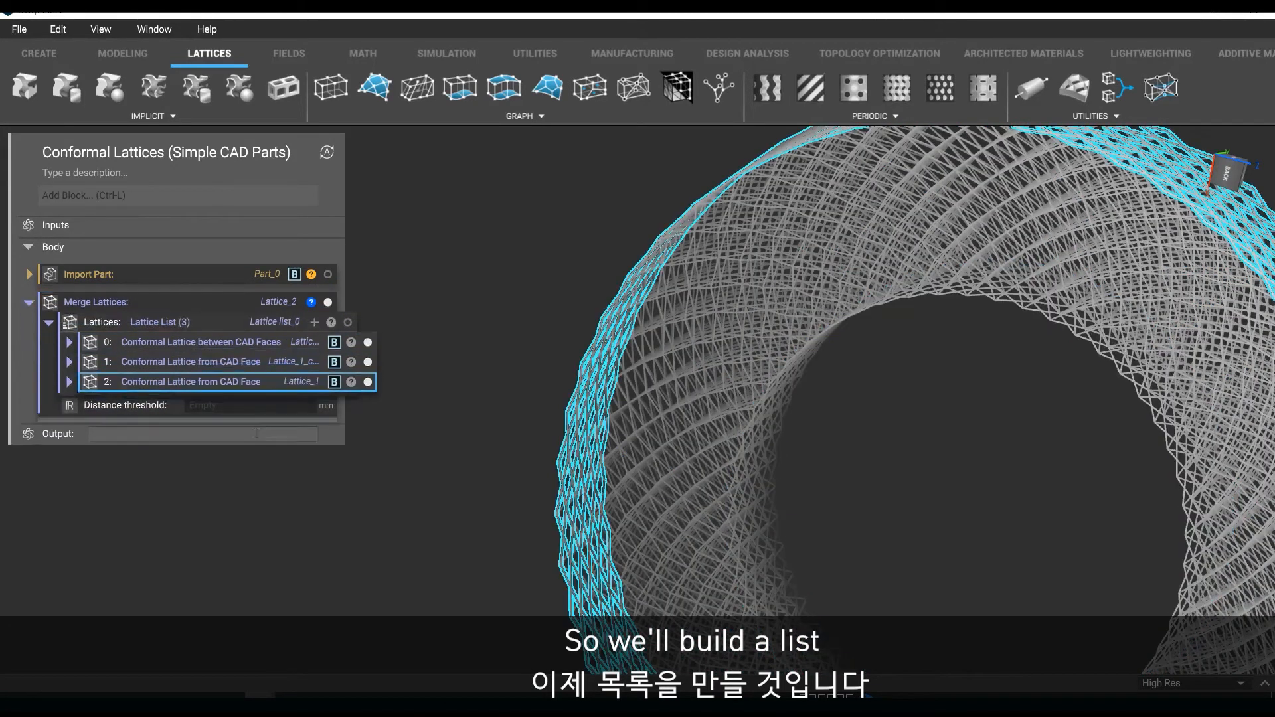
# Set the Merge Lattices distance threshold to 0.5 mm
pyautogui.click(257, 404)
pyautogui.write('0.5')
pyautogui.press('Return')
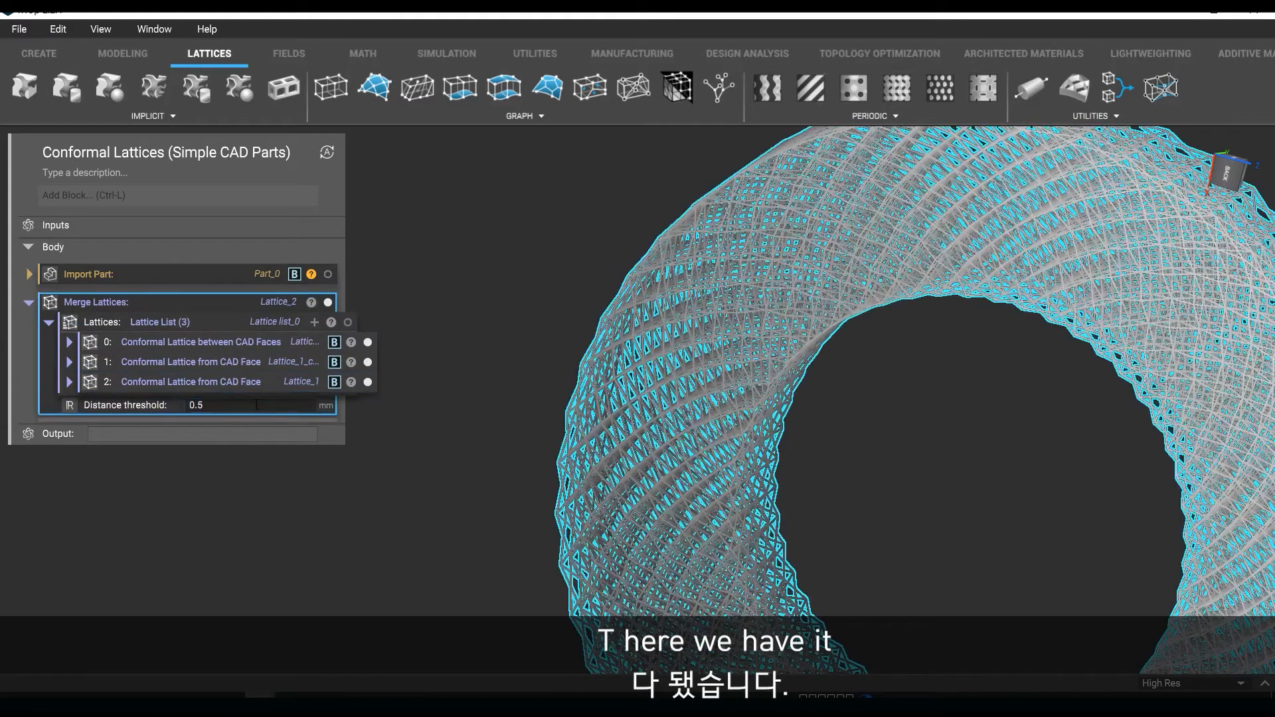
# Isolate the merged lattice in the view and inspect the complete ring lattice from another angle
pyautogui.click(475, 443)
pyautogui.click(735, 428)
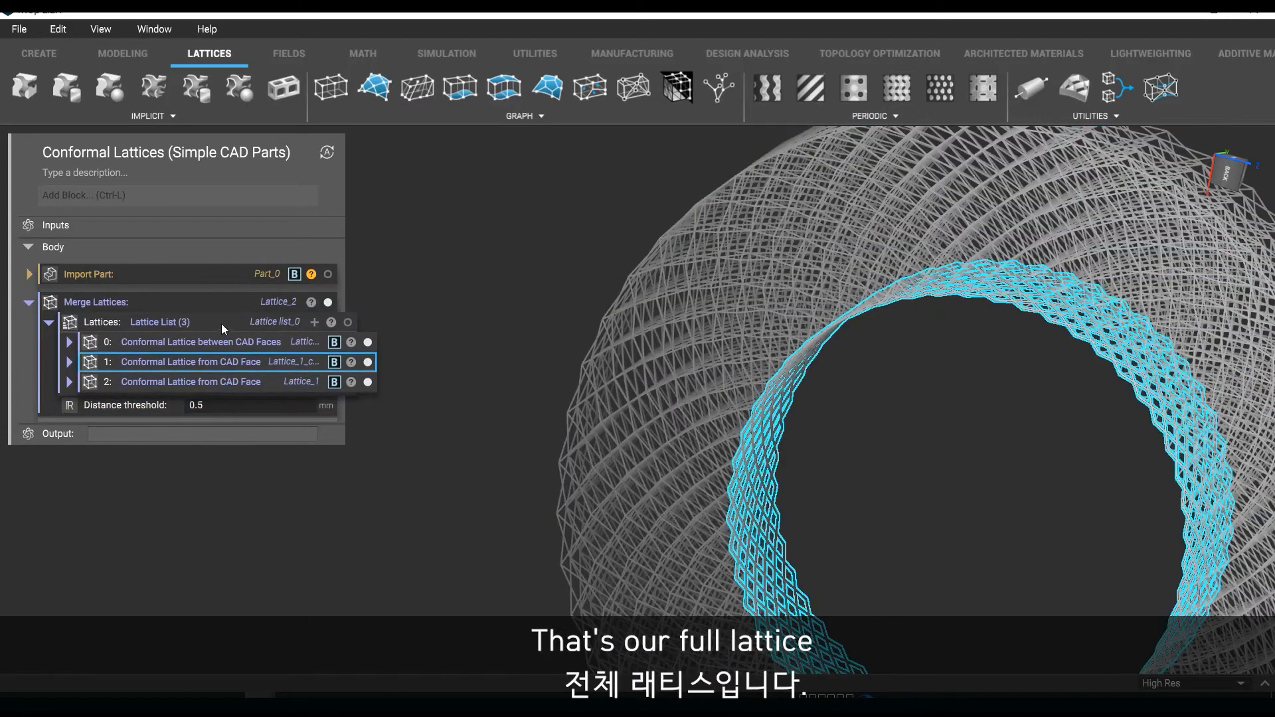
pyautogui.click(203, 305)
pyautogui.press('i')
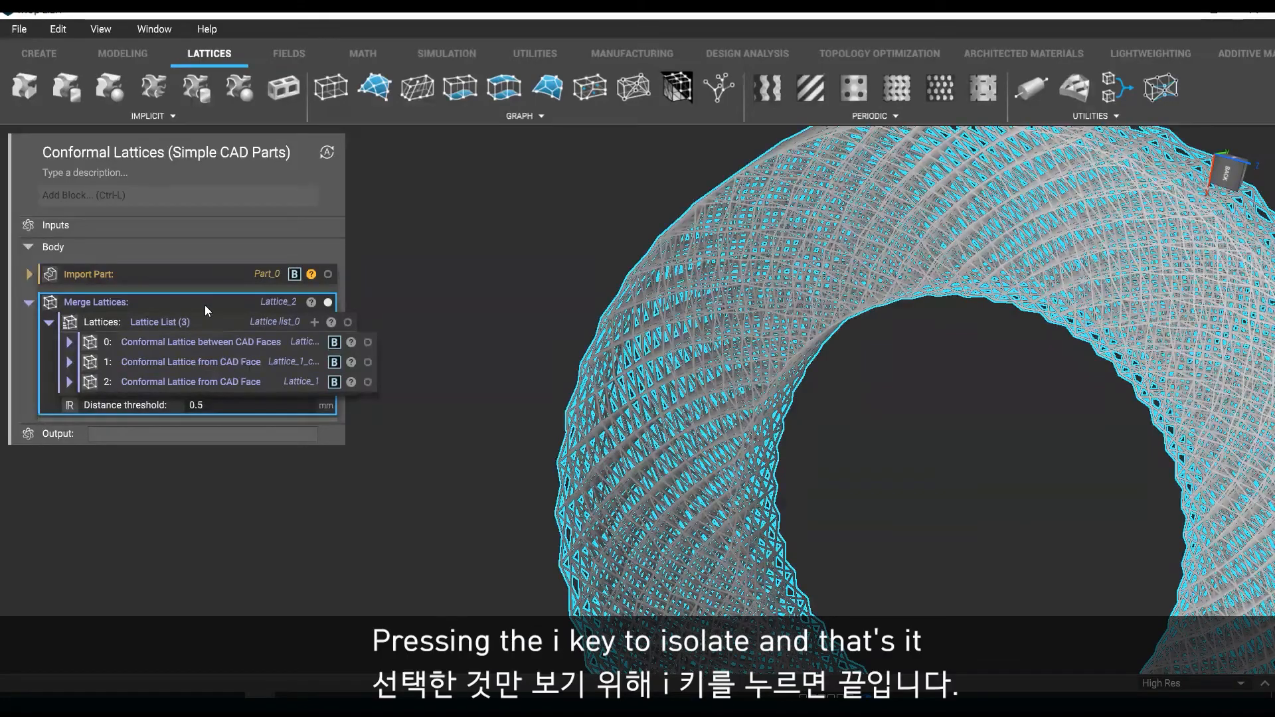
pyautogui.click(745, 424)
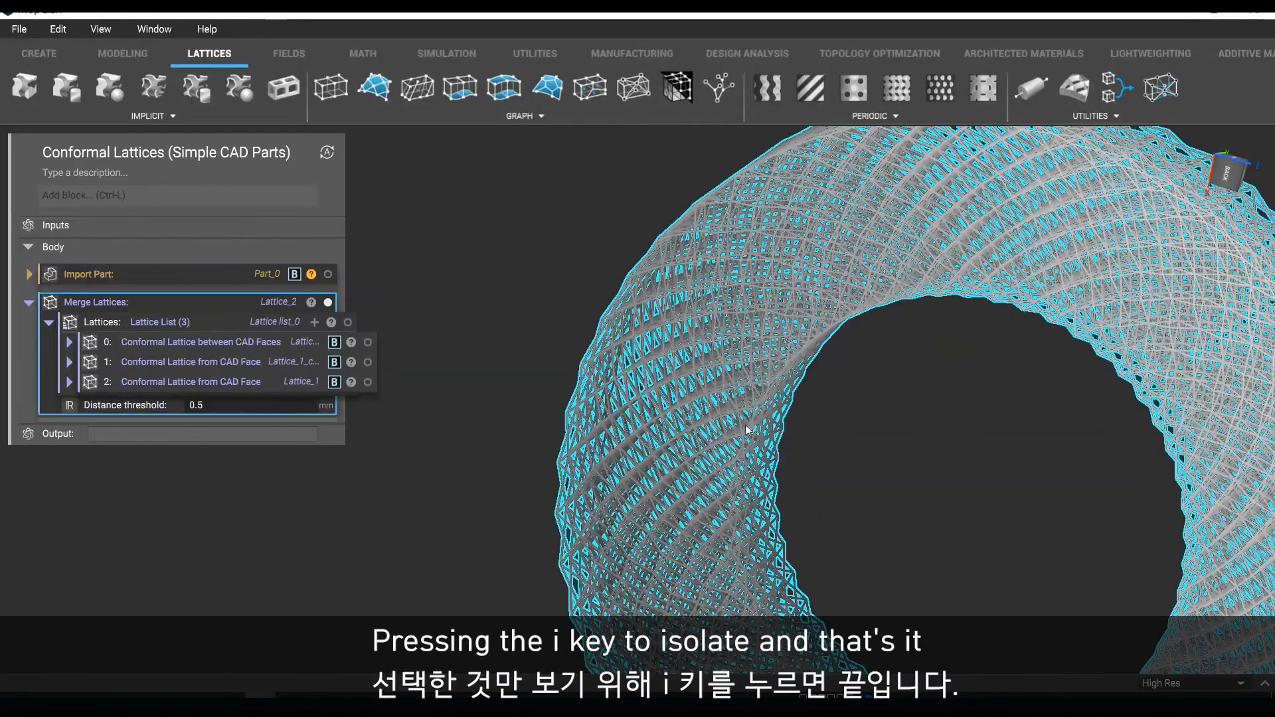
pyautogui.moveTo(745, 425); pyautogui.dragTo(644, 391, button='right')
pyautogui.click(706, 317)
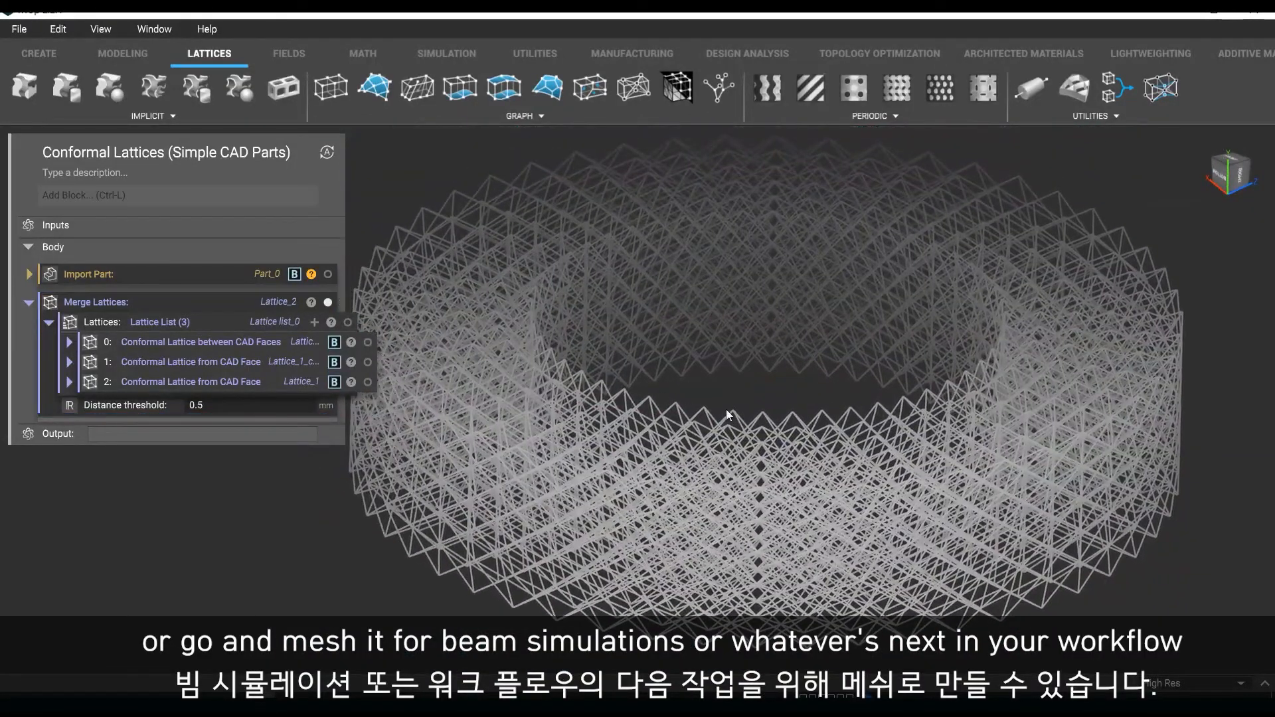